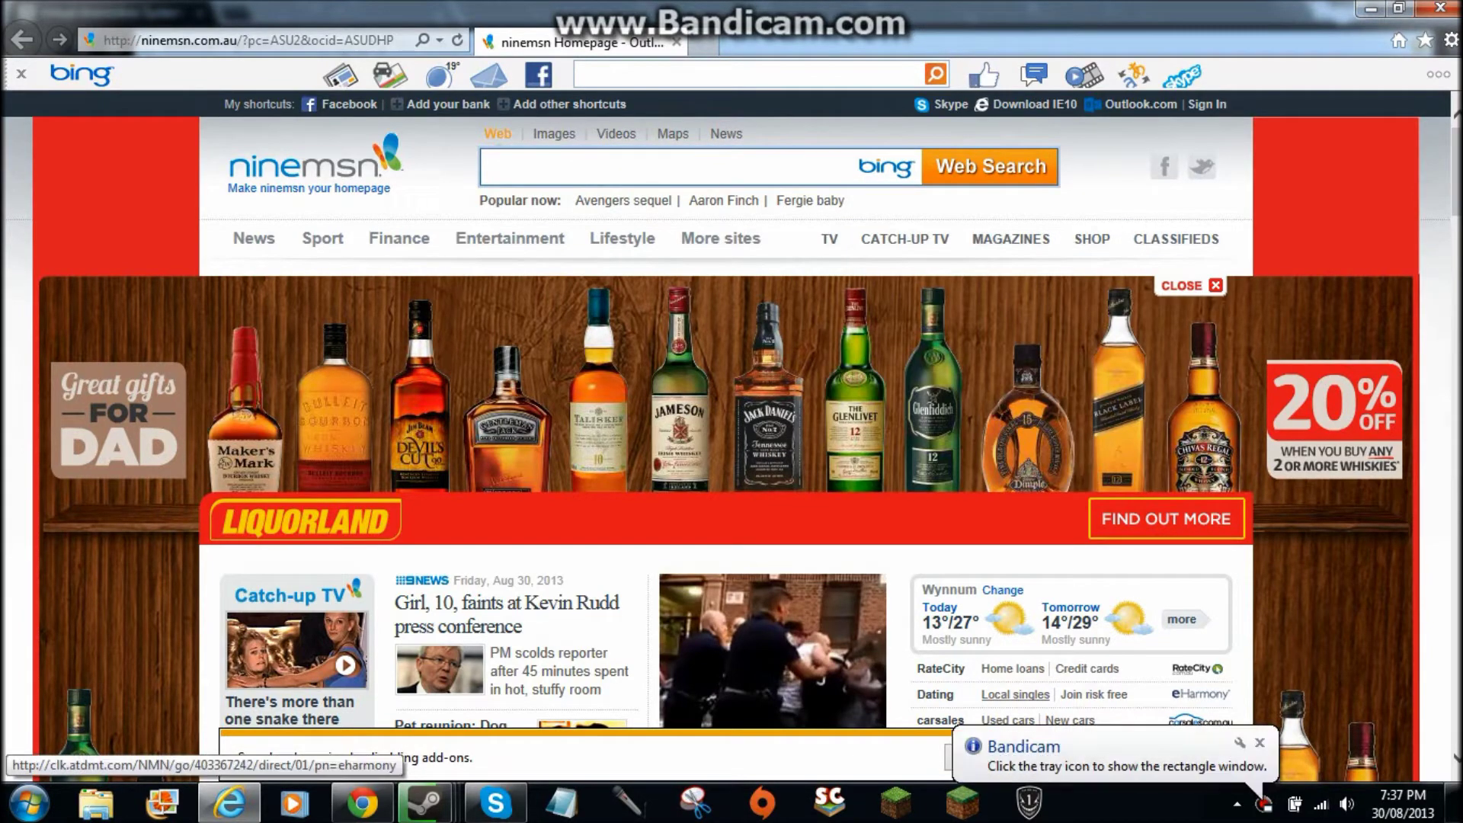
Switch to Chrome and examine the Armaholic page for Virtual Ammobox System (VAS), including its description, usage code and changelog
click(363, 803)
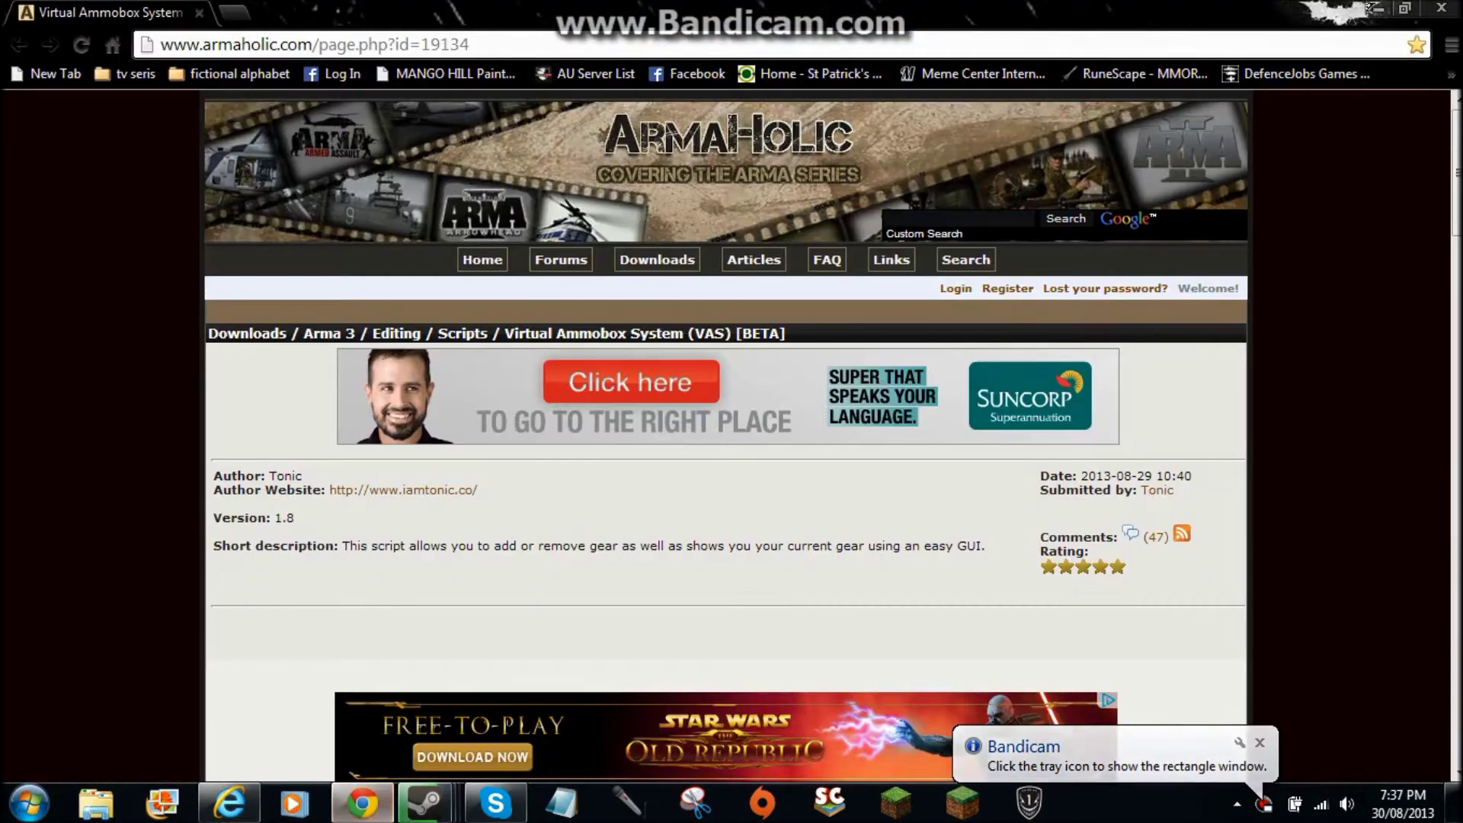
scroll(726, 438, down, 10)
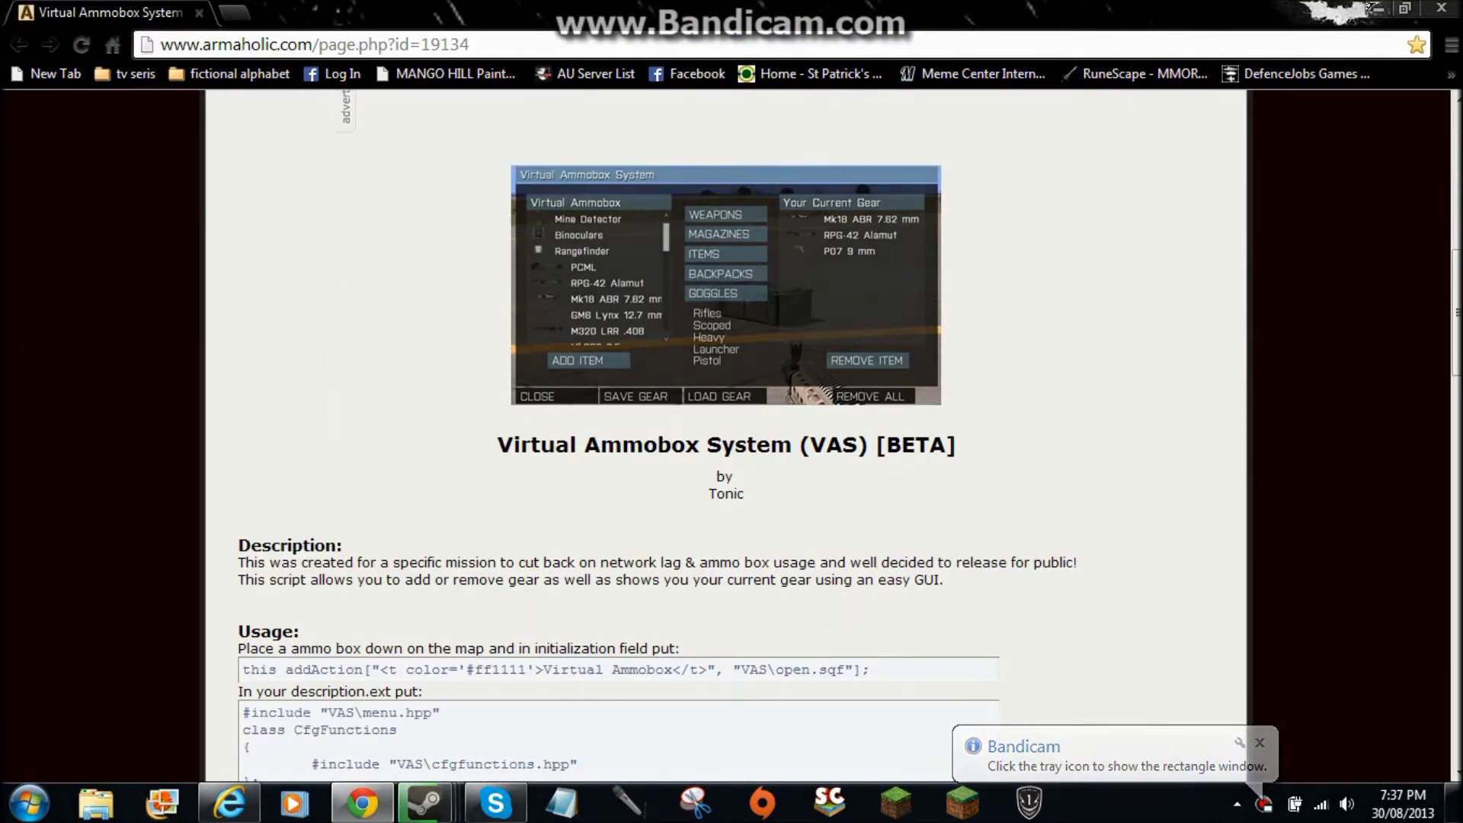
drag(497, 445, 954, 446)
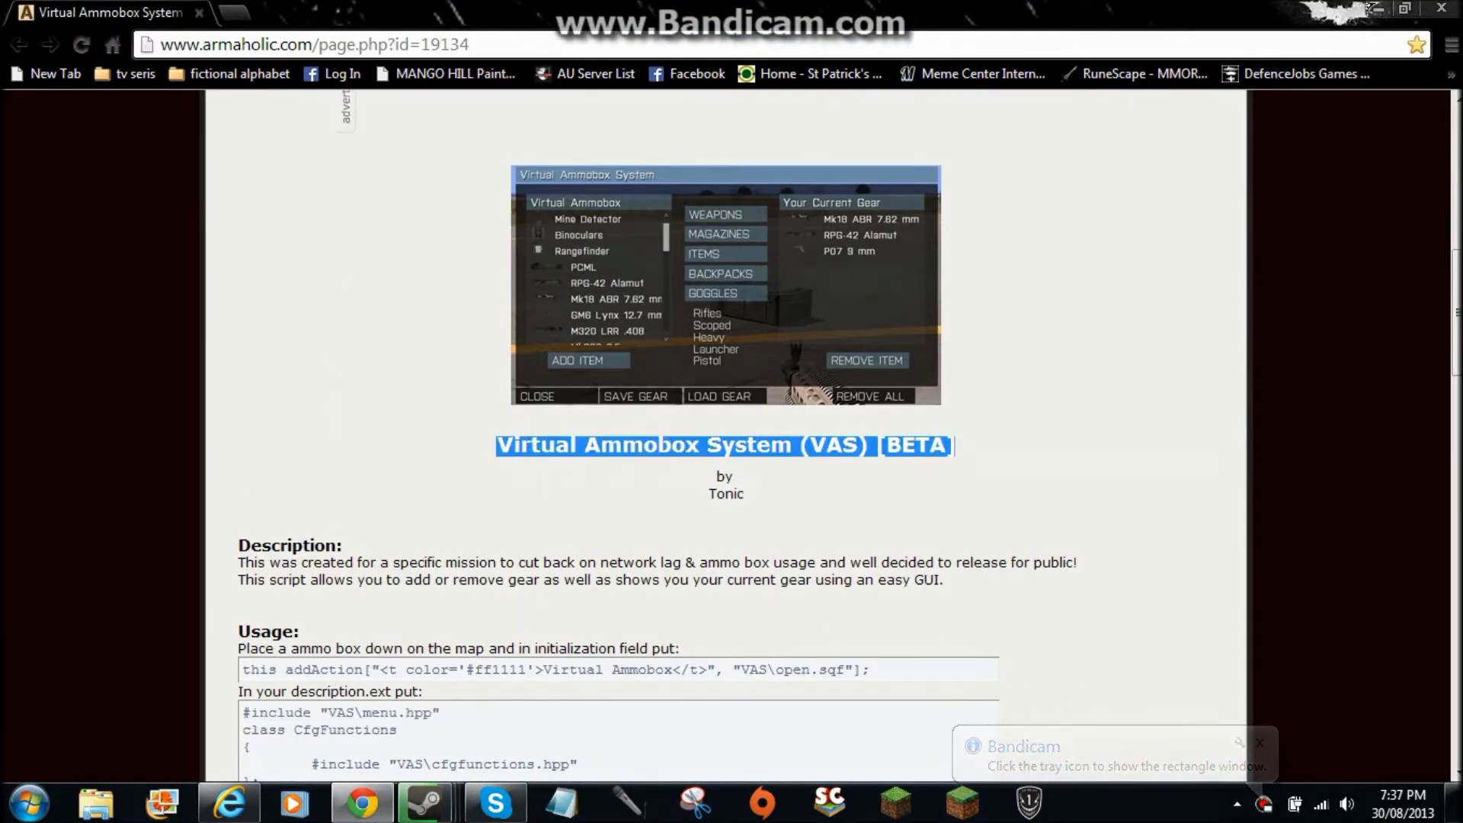
scroll(725, 438, down, 1)
scroll(725, 438, down, 3)
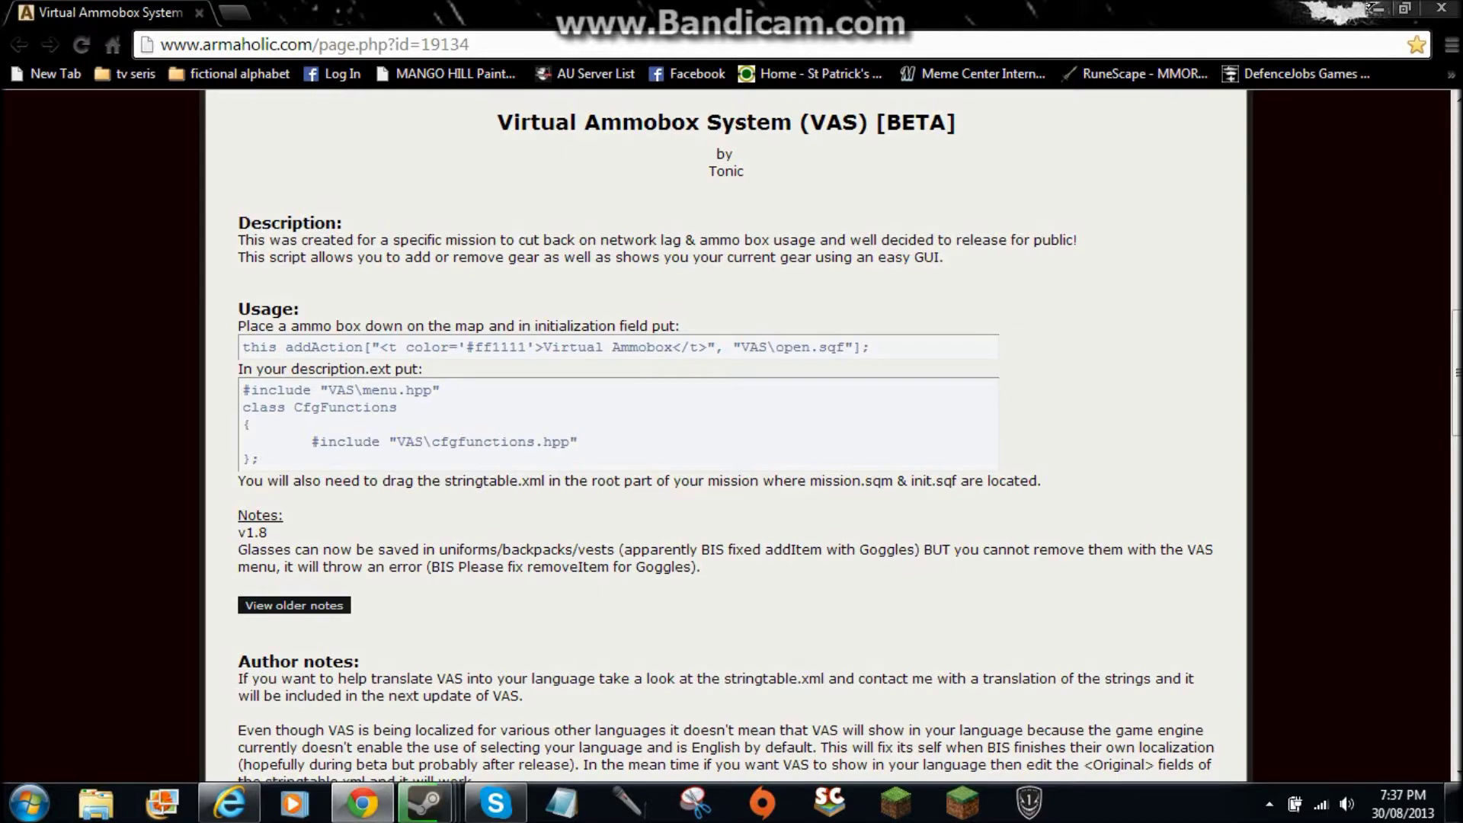
scroll(725, 438, down, 9)
scroll(725, 439, down, 4)
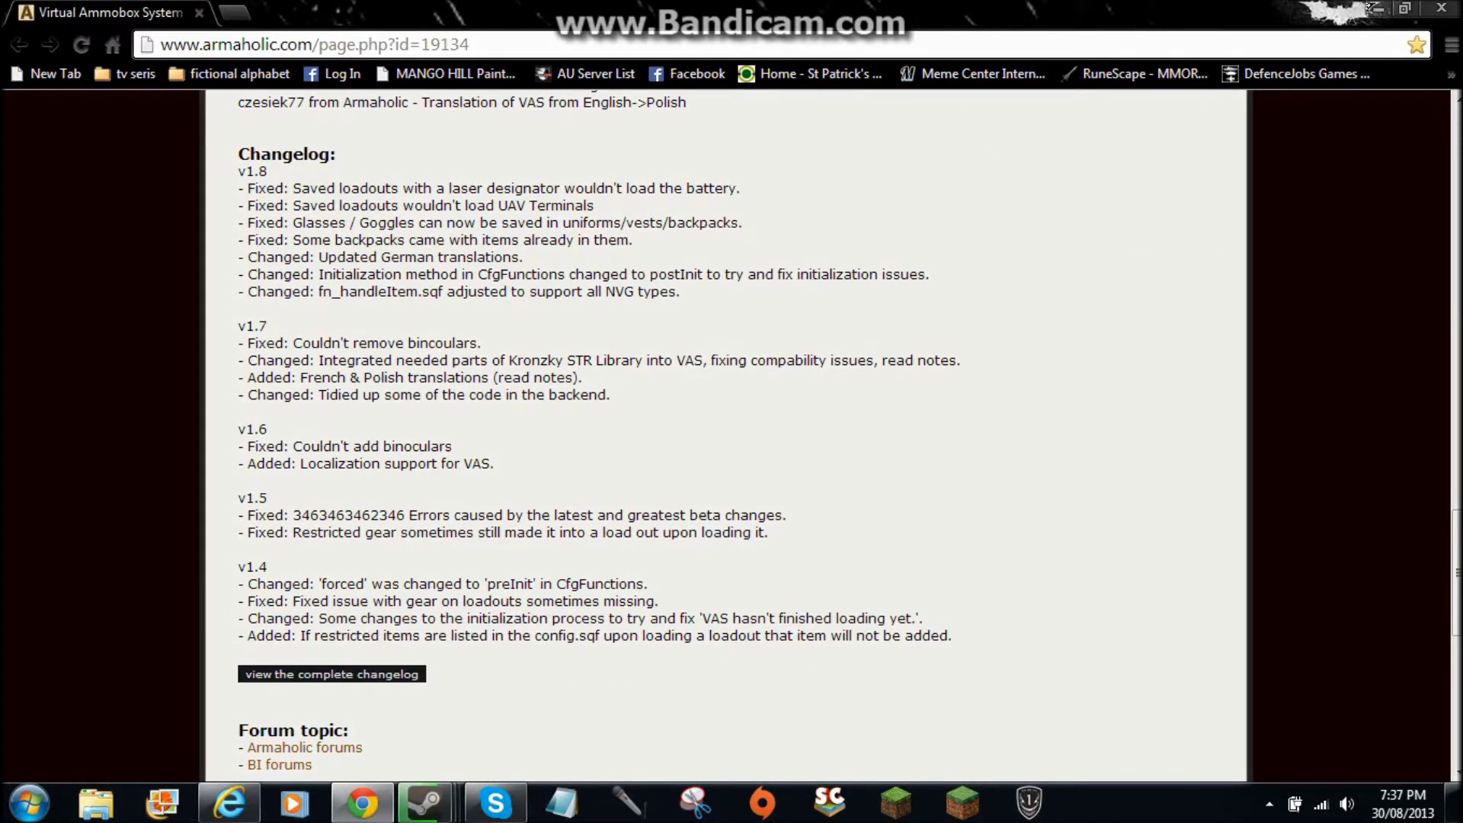
scroll(726, 438, up, 4)
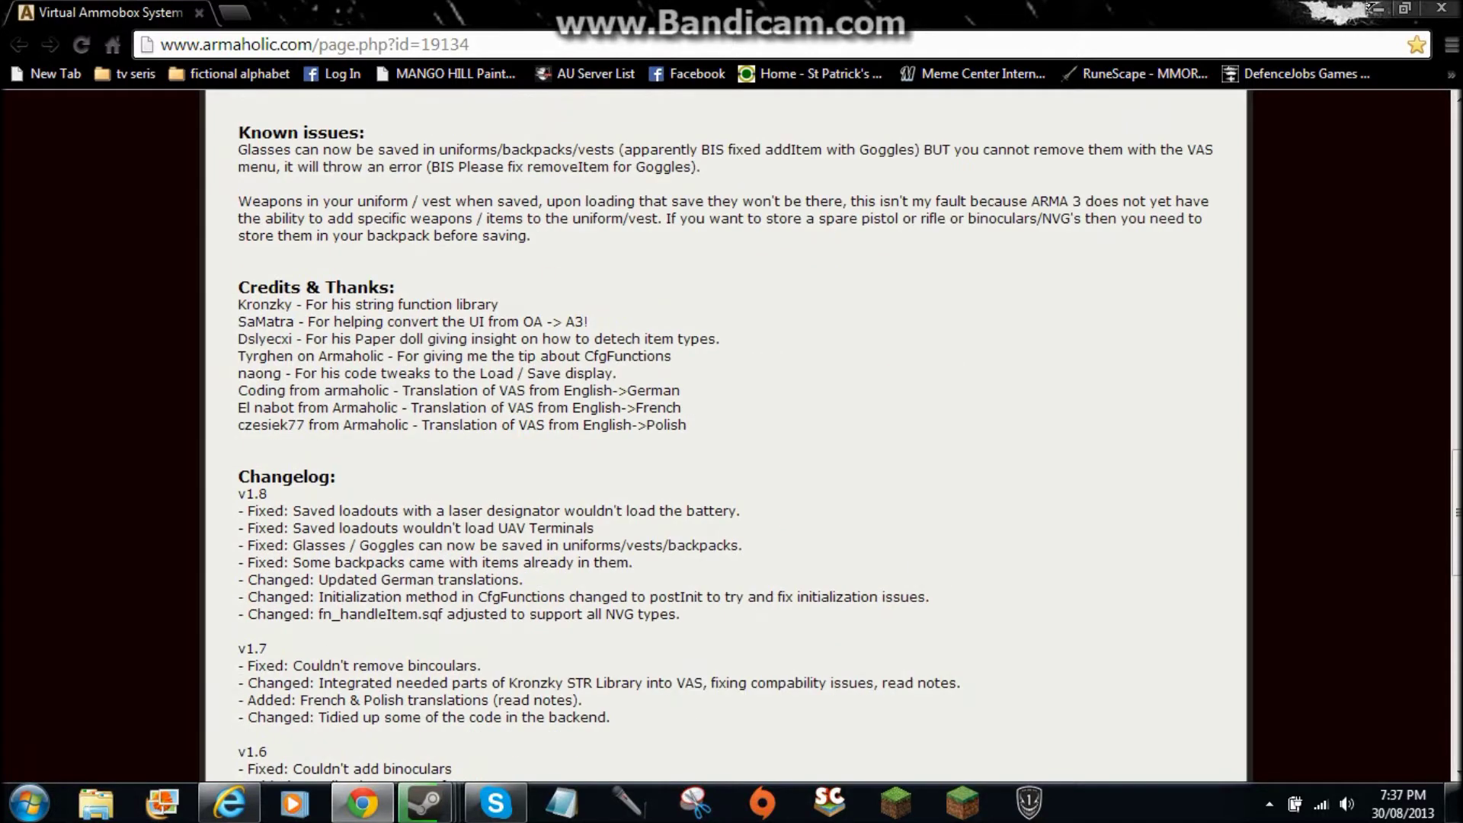
scroll(725, 438, up, 12)
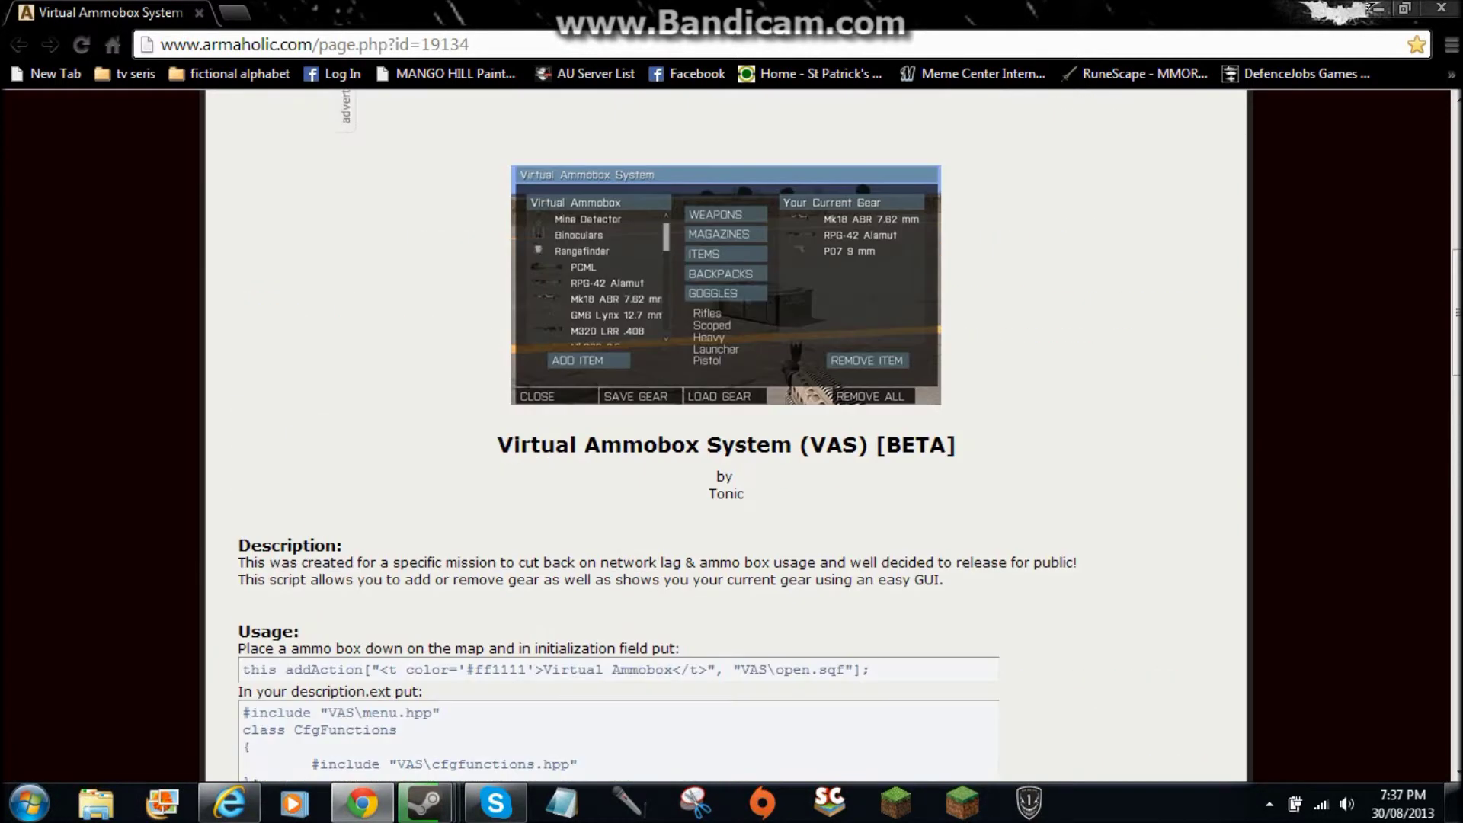
scroll(725, 438, down, 3)
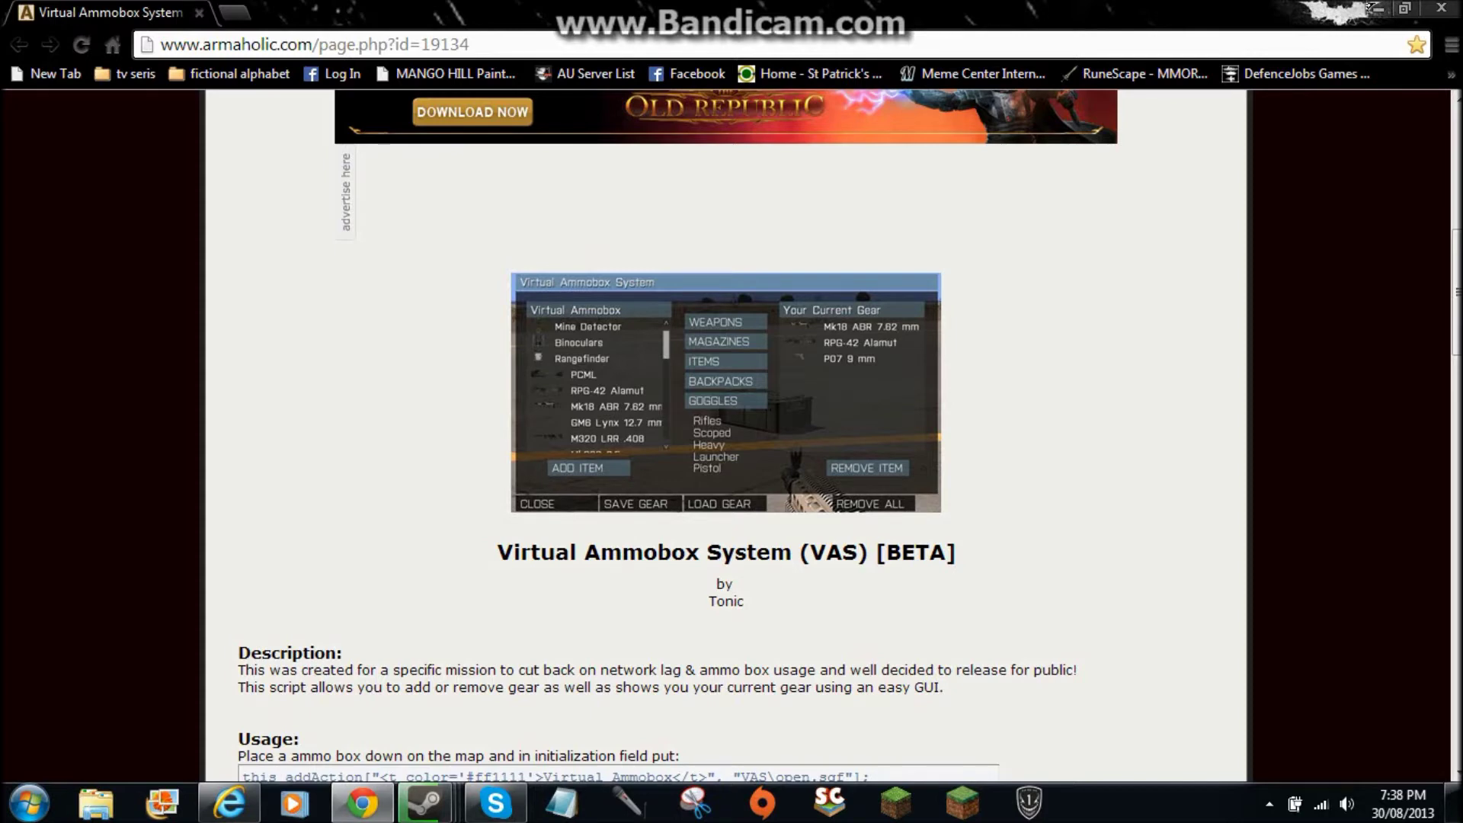
Switch to Internet Explorer, open Google from the frequent sites in a new tab, and close the ninemsn tab
click(229, 803)
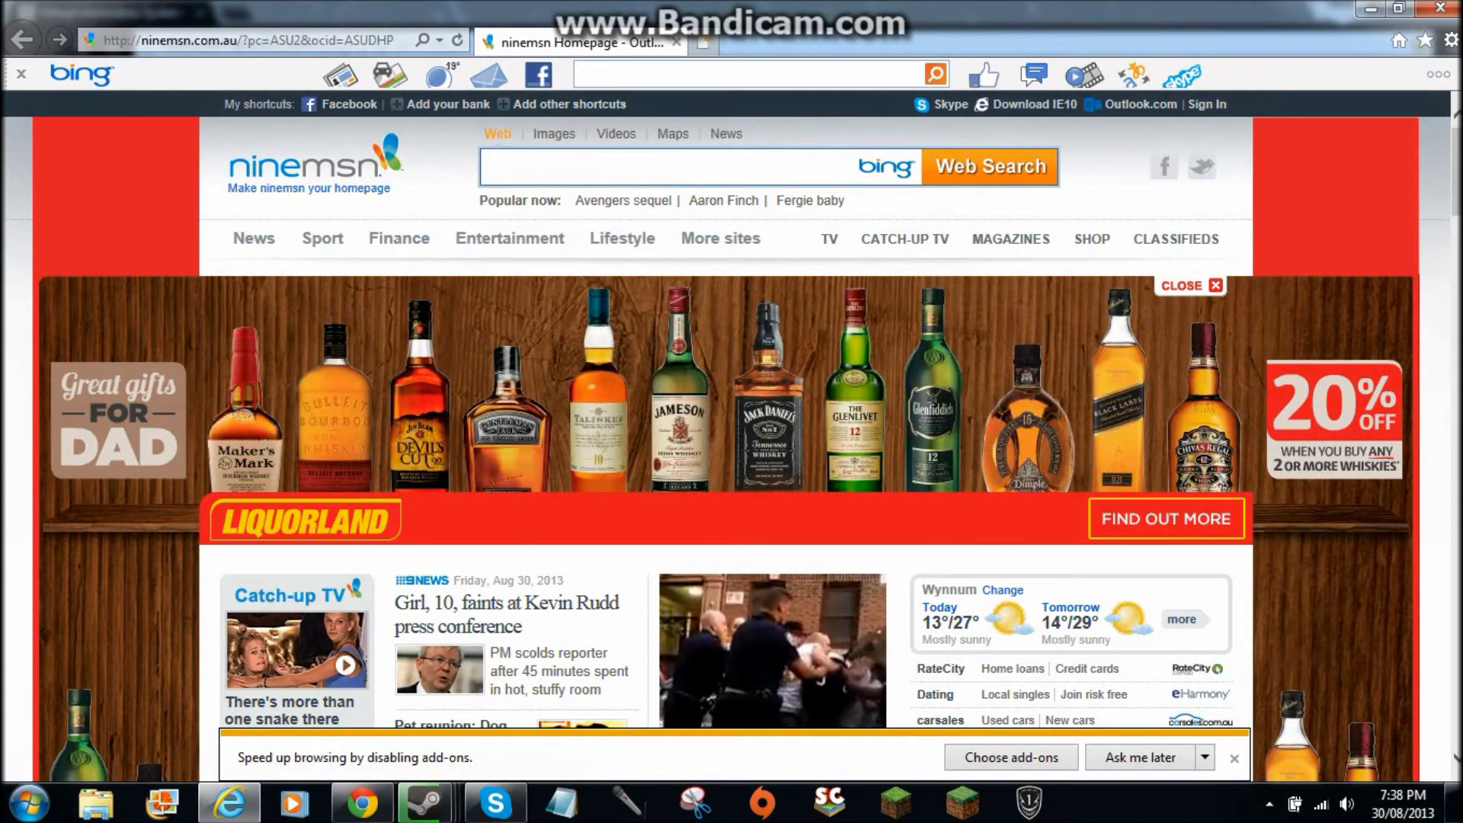
click(251, 39)
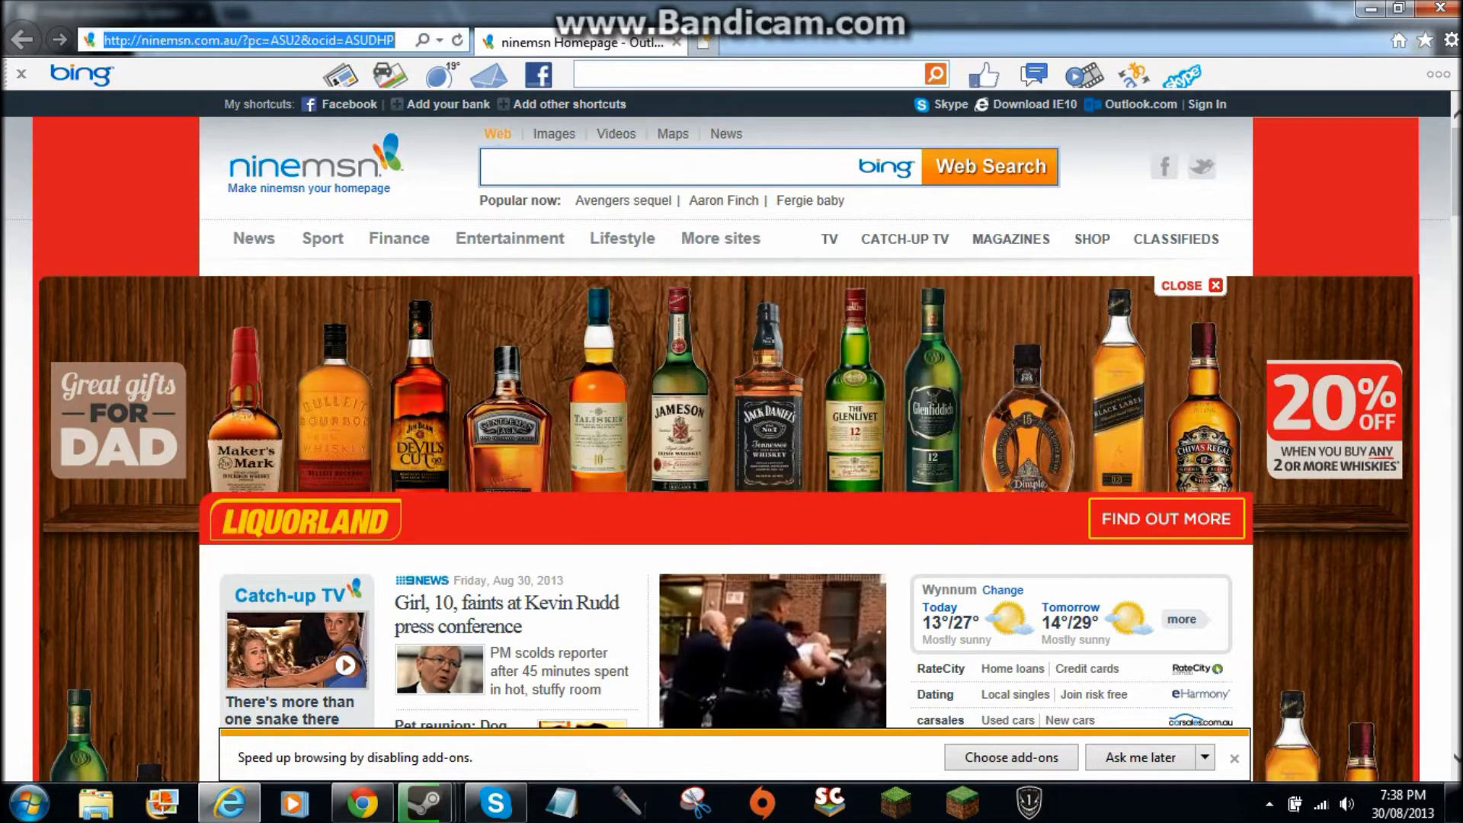
click(703, 42)
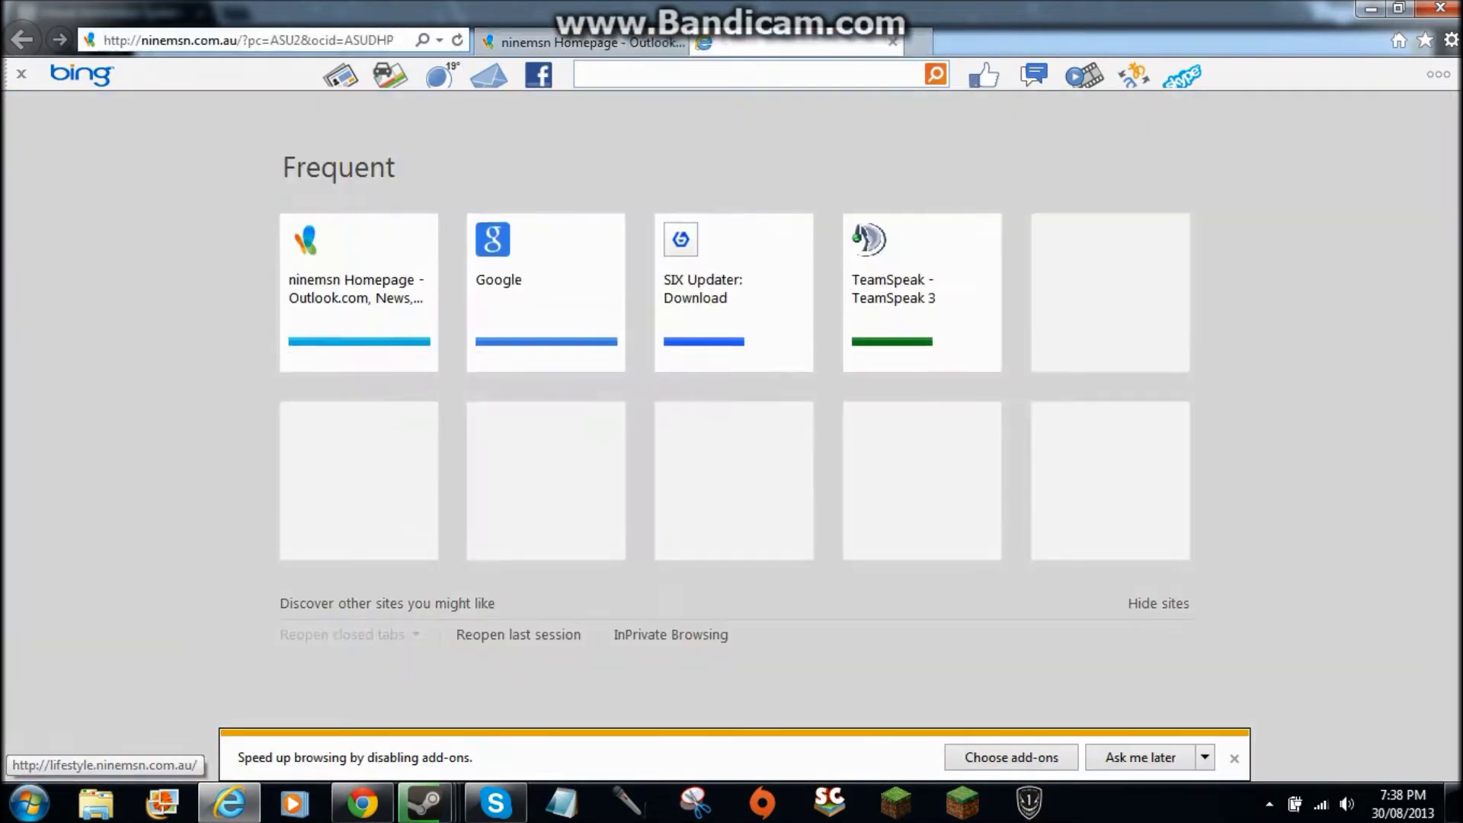
click(545, 290)
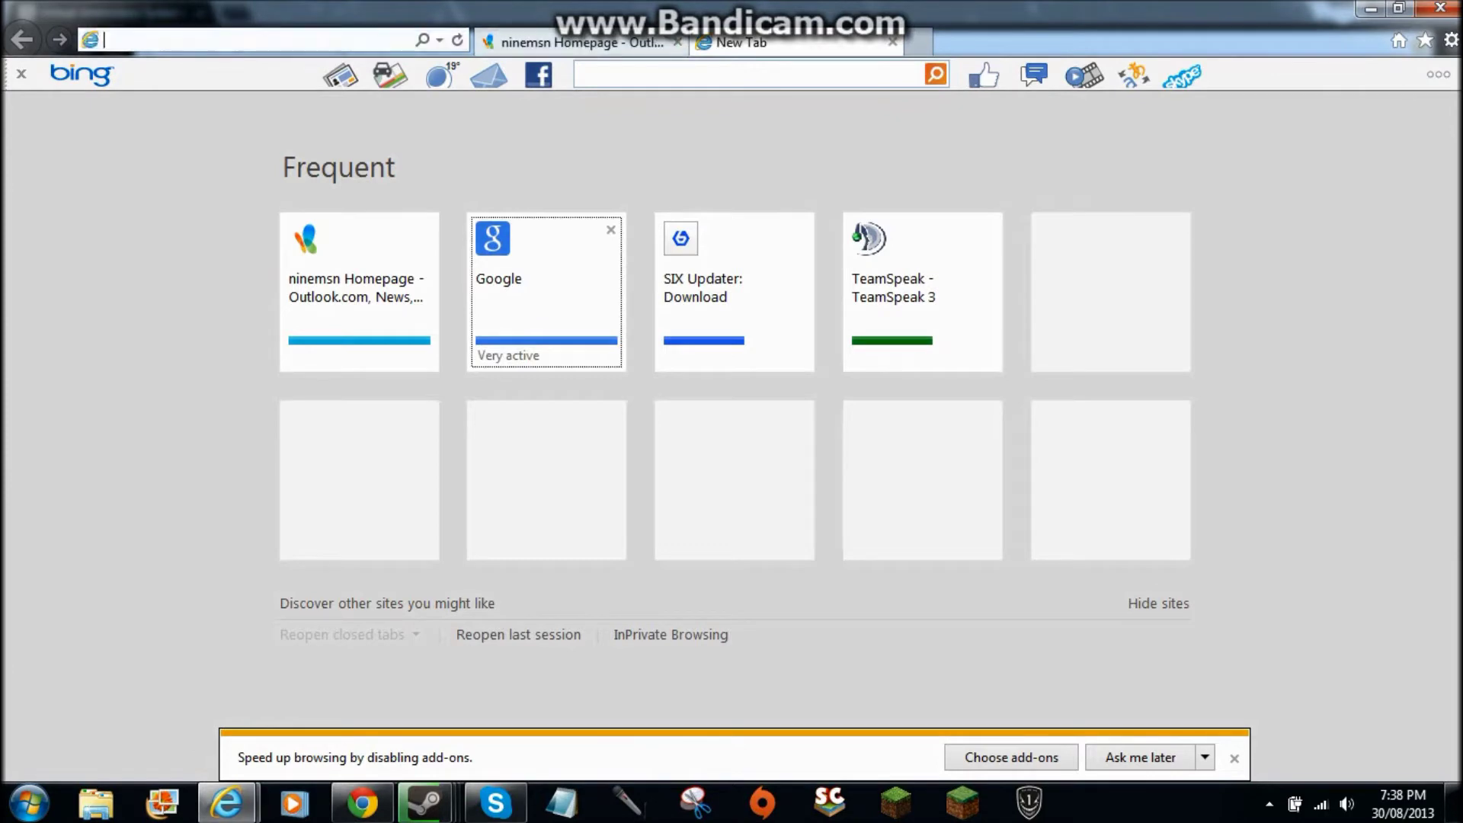
click(677, 42)
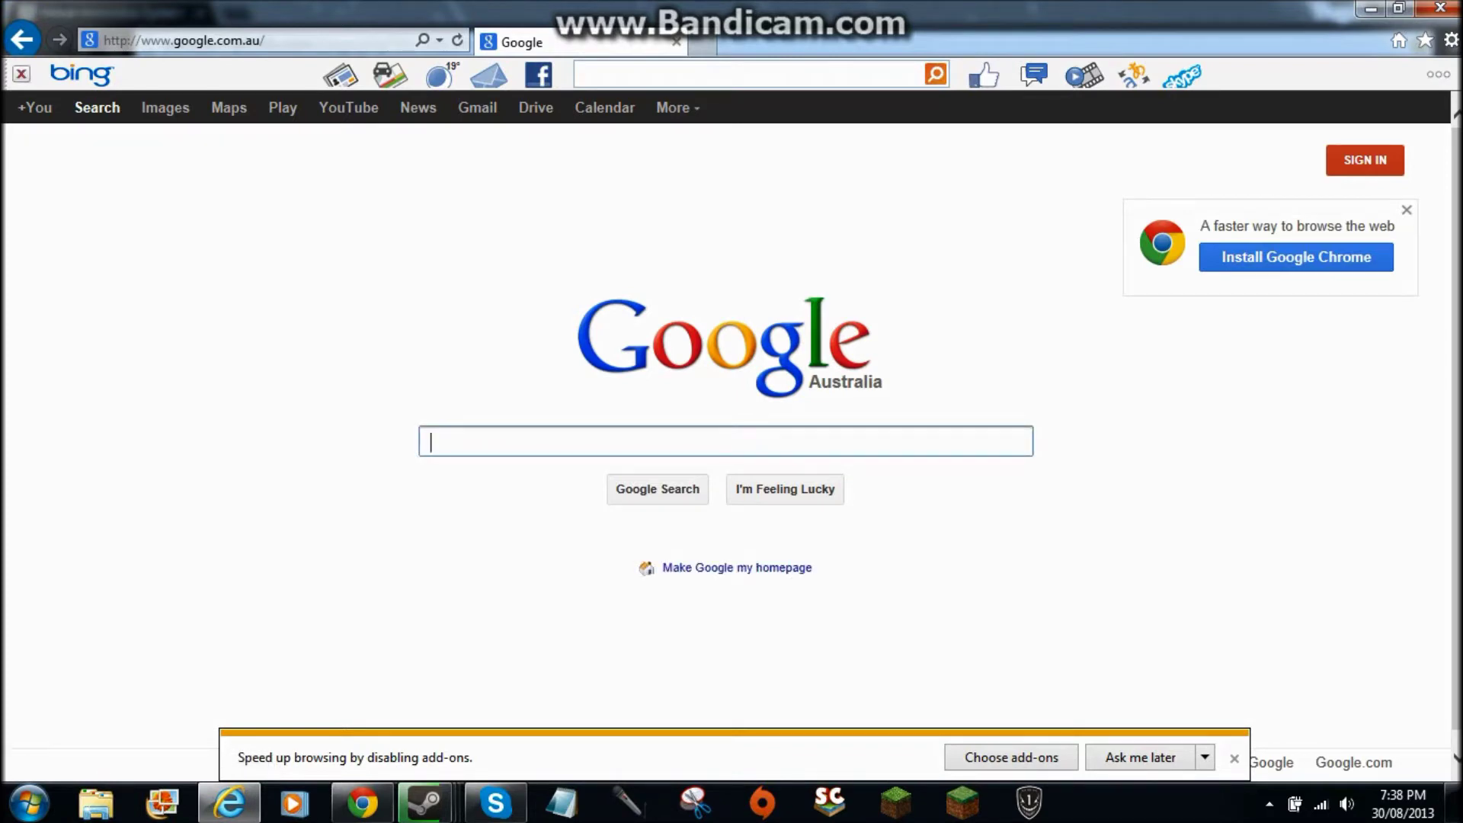
Disable the Bing Bar add-on together with its related Bing Bar Helper
click(22, 73)
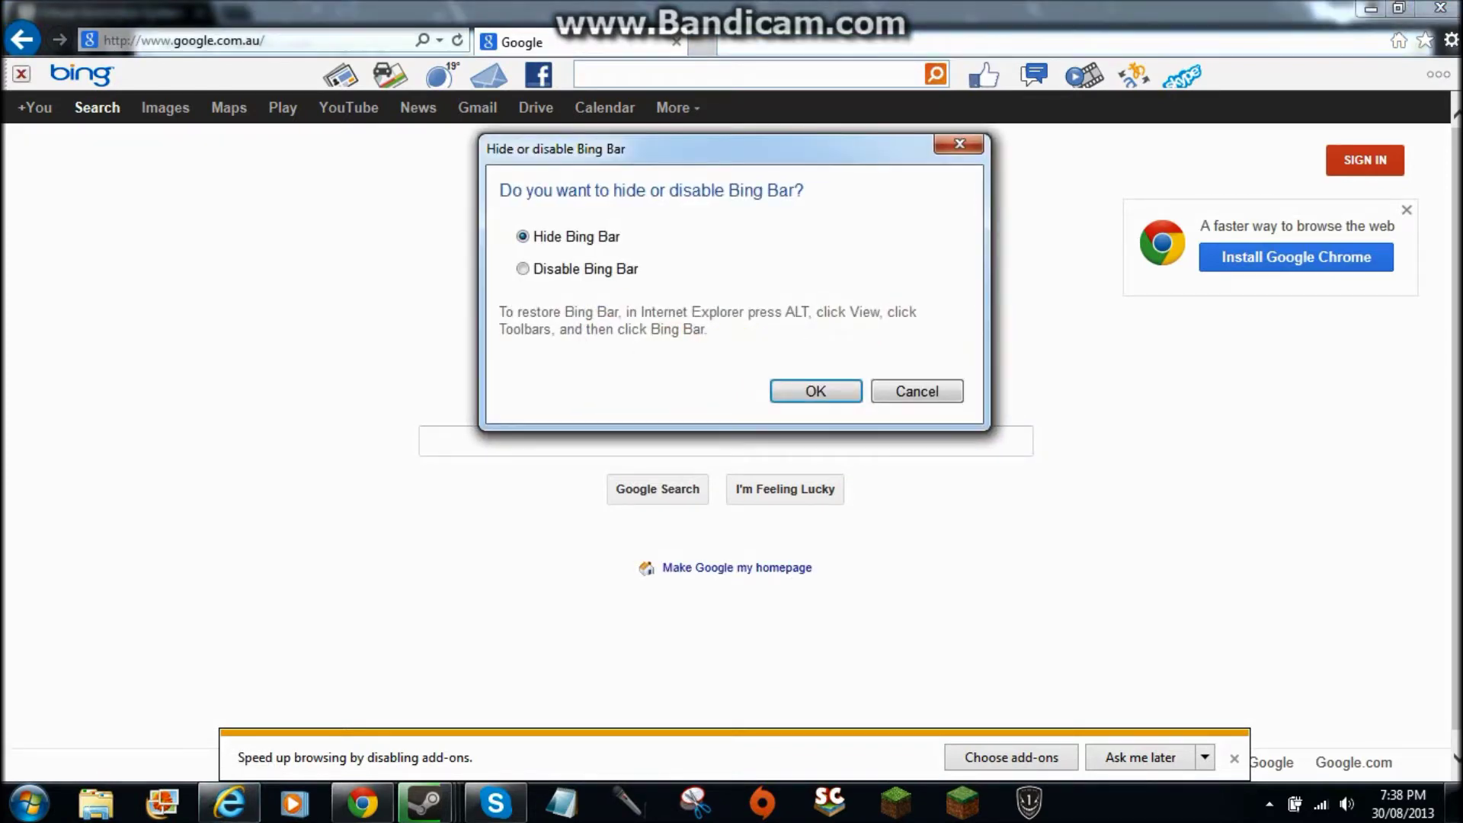
click(816, 391)
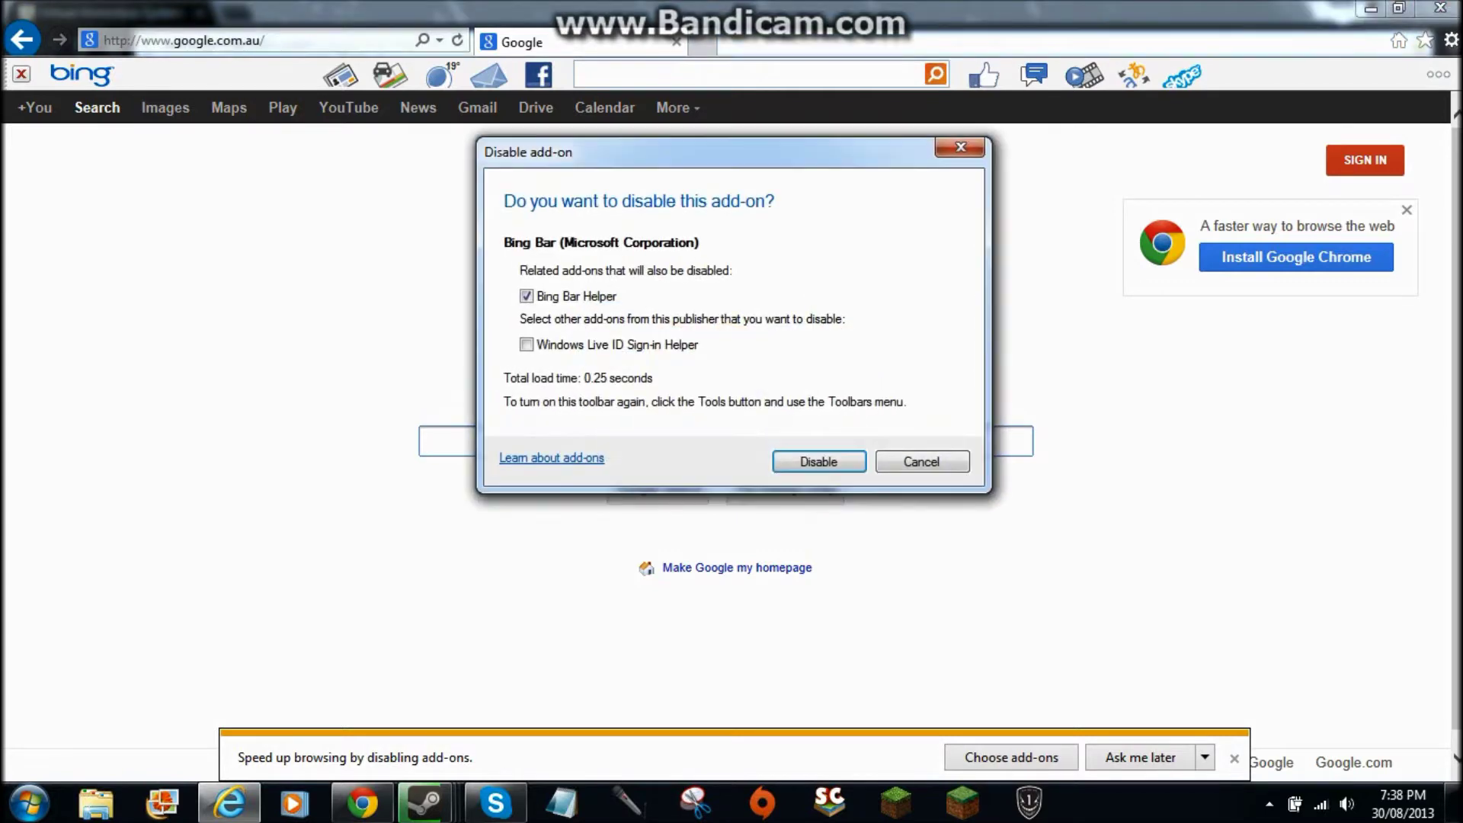
key(Return)
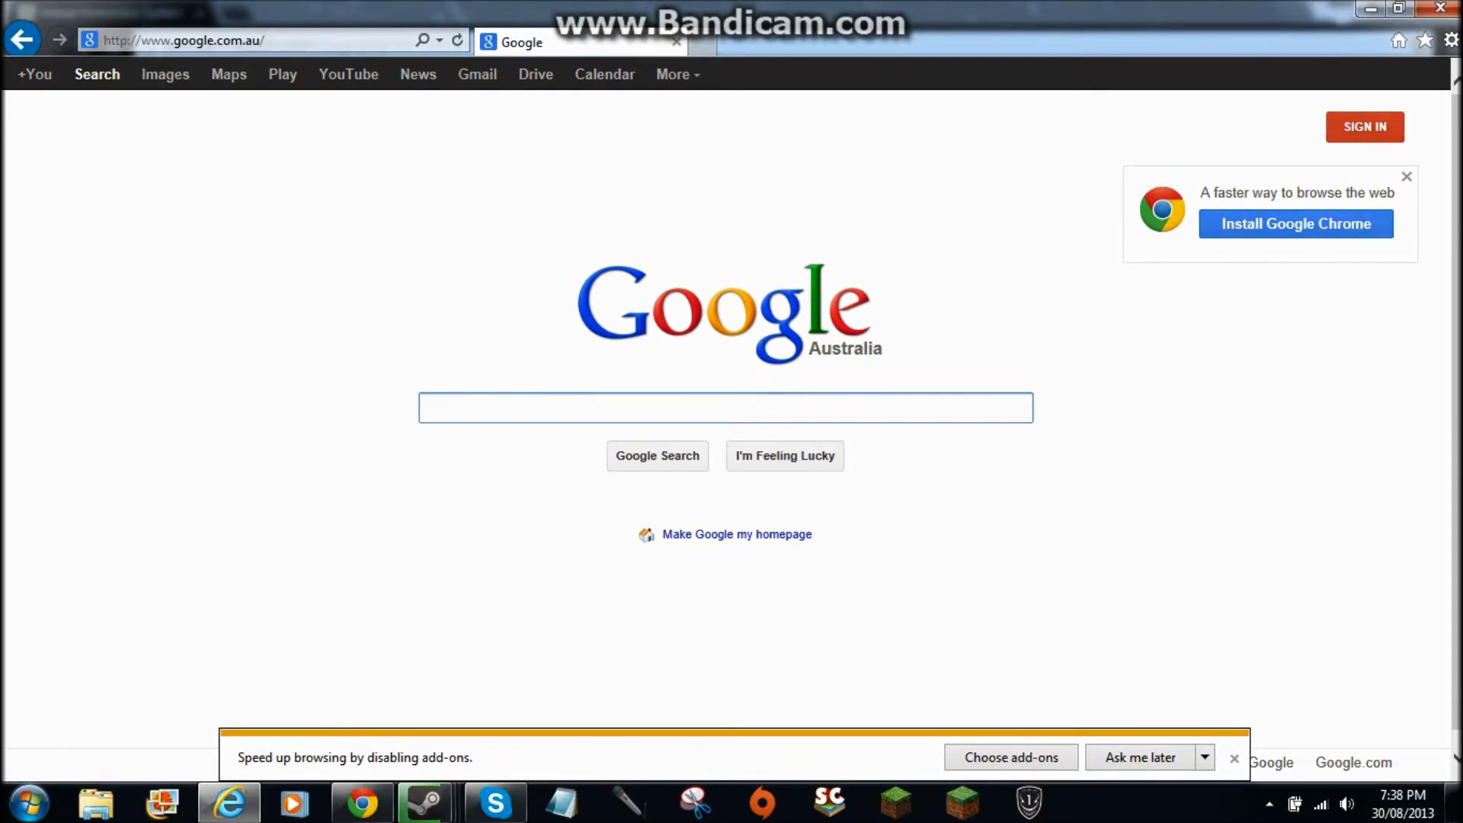
Search Google for "virtral ammo box arma 3" and open the Bohemia Interactive Forums thread on Virtual Ammobox System
text(virtra)
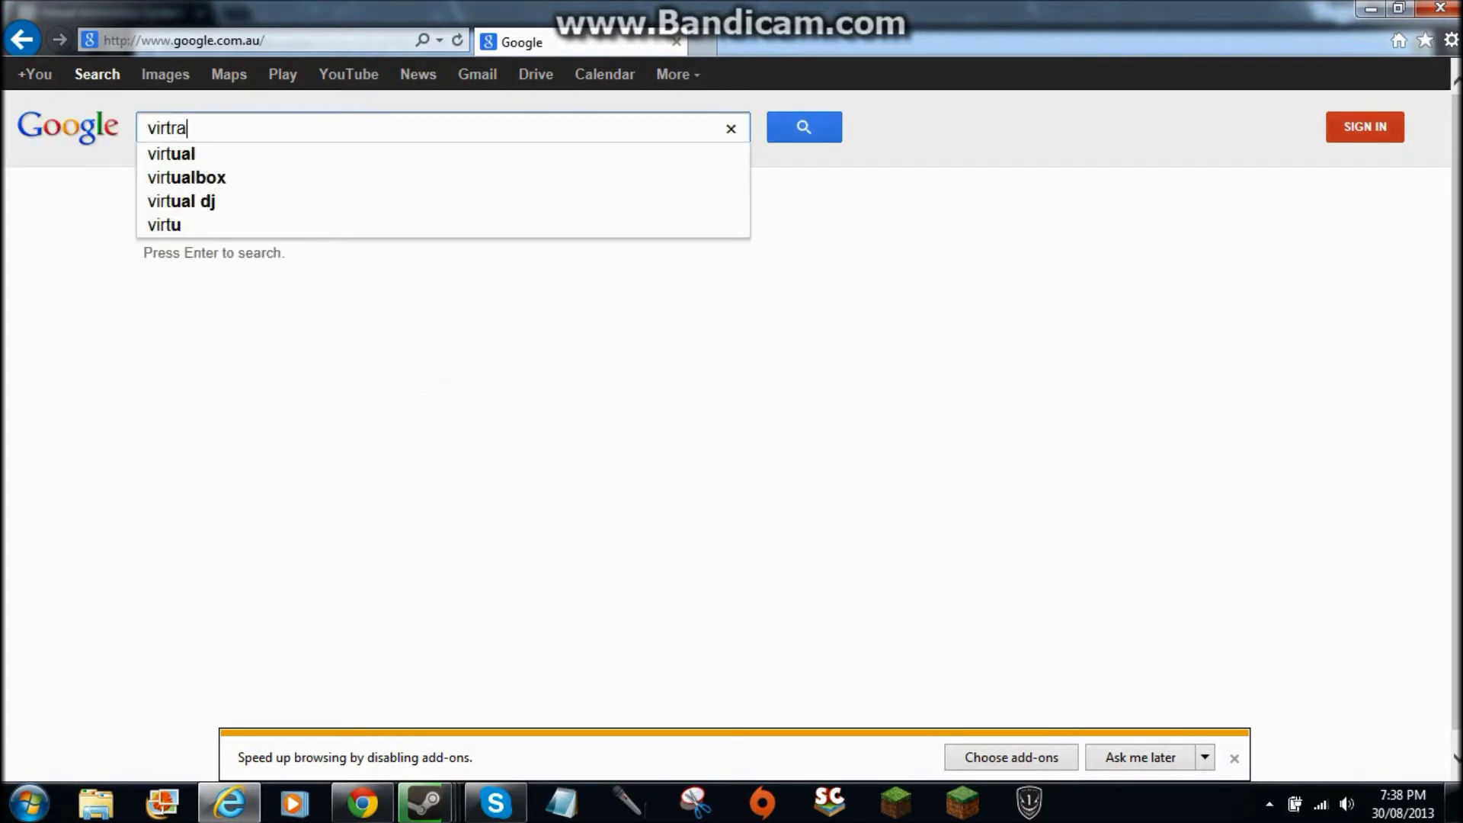
text(l ar)
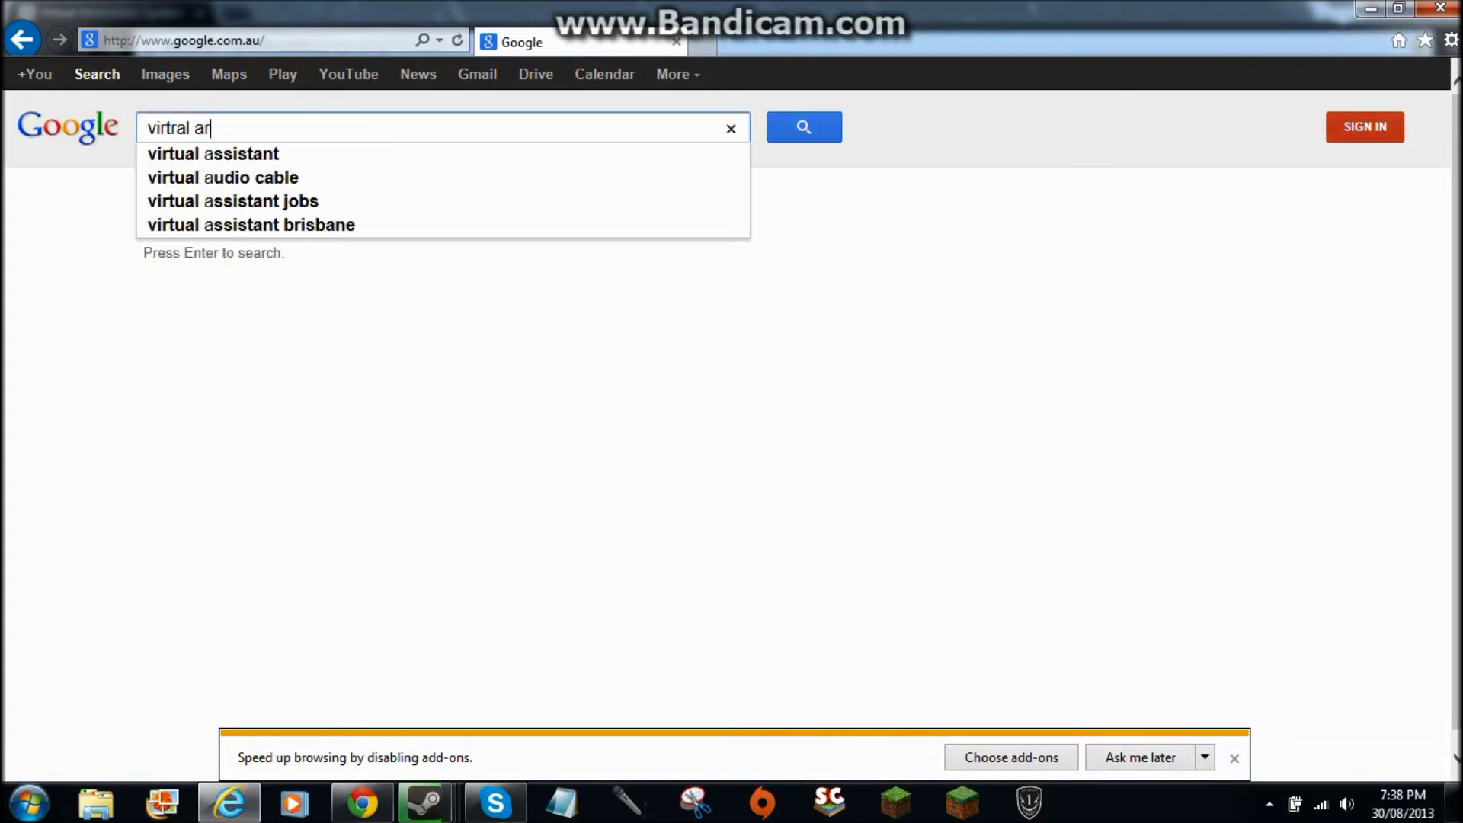
key(BackSpace)
text(mmo b)
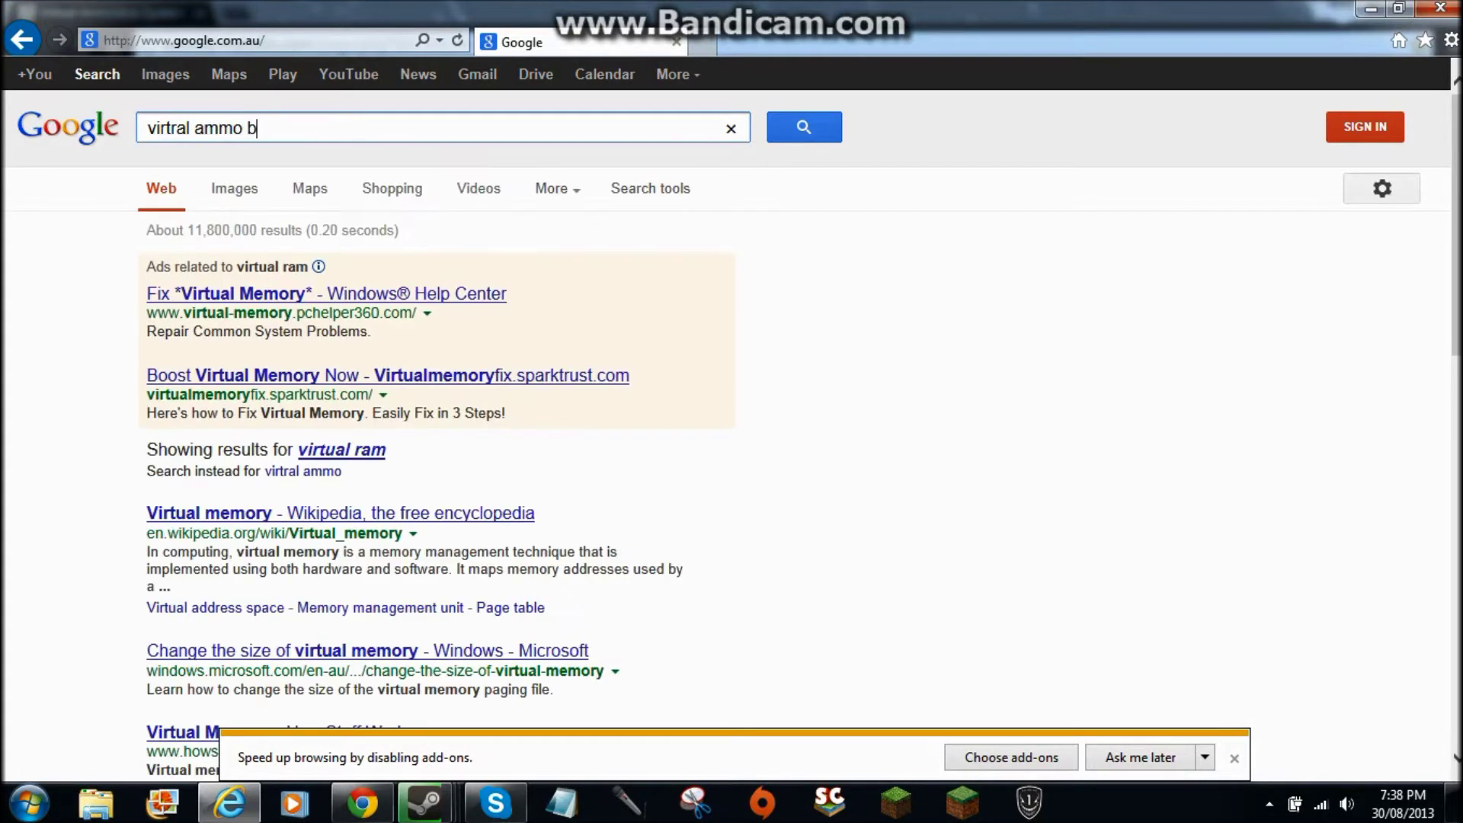
text(ox arma)
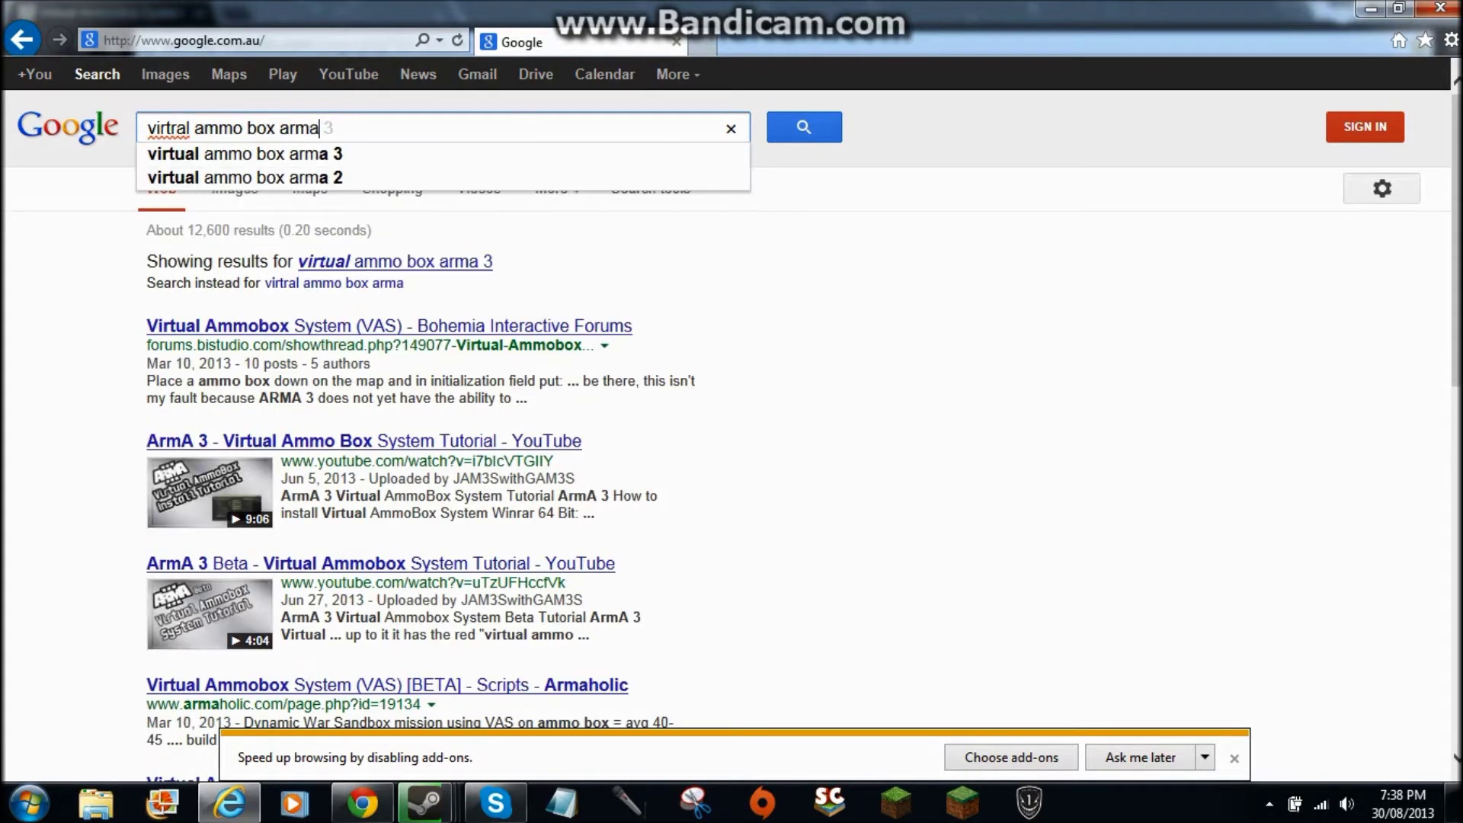
text( 3)
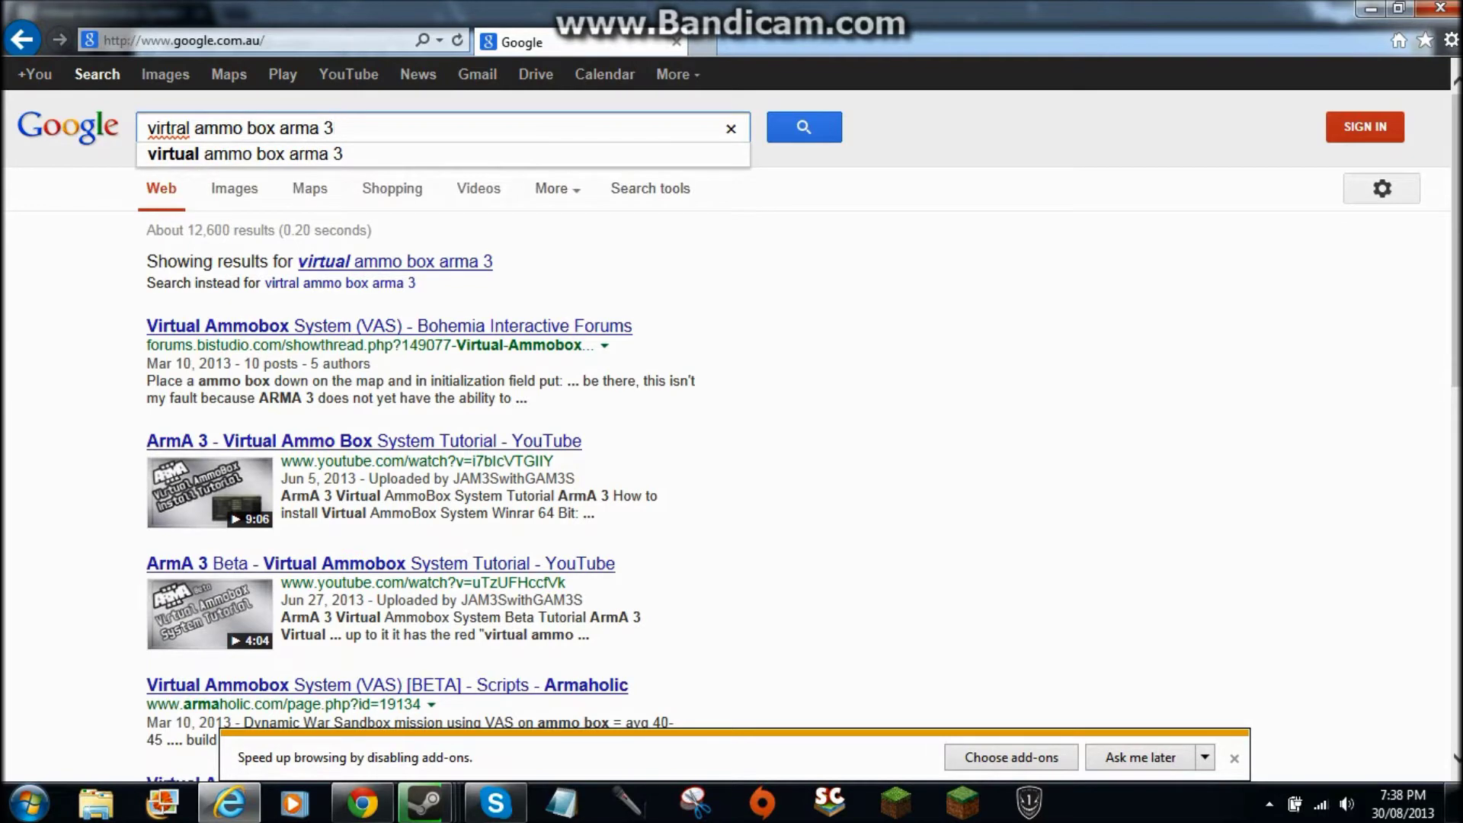
key(Return)
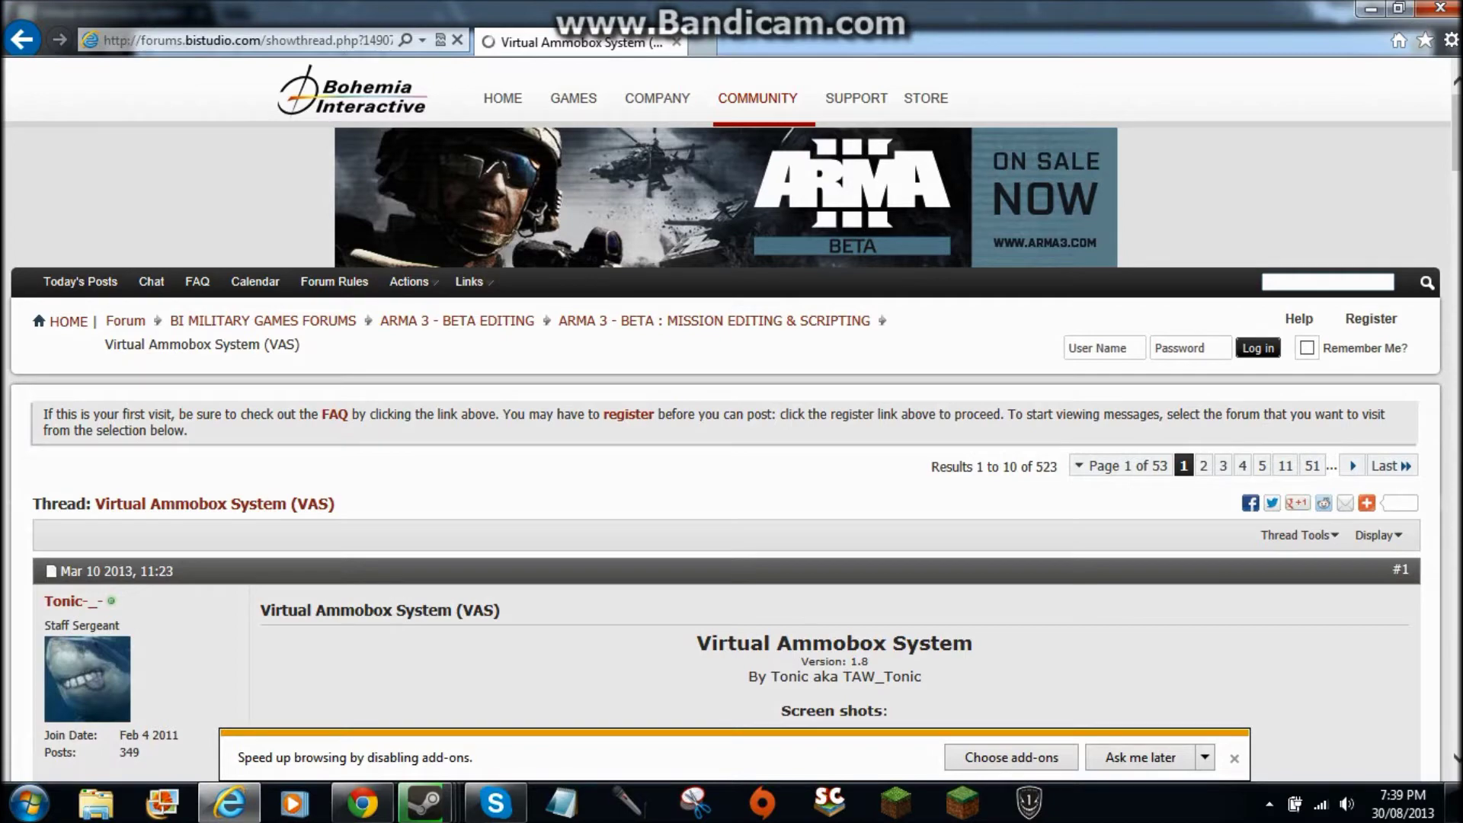
Go through the forum thread's first post to its Download section and open the Armaholic VAS v1.8 link in a new tab
scroll(838, 419, down, 10)
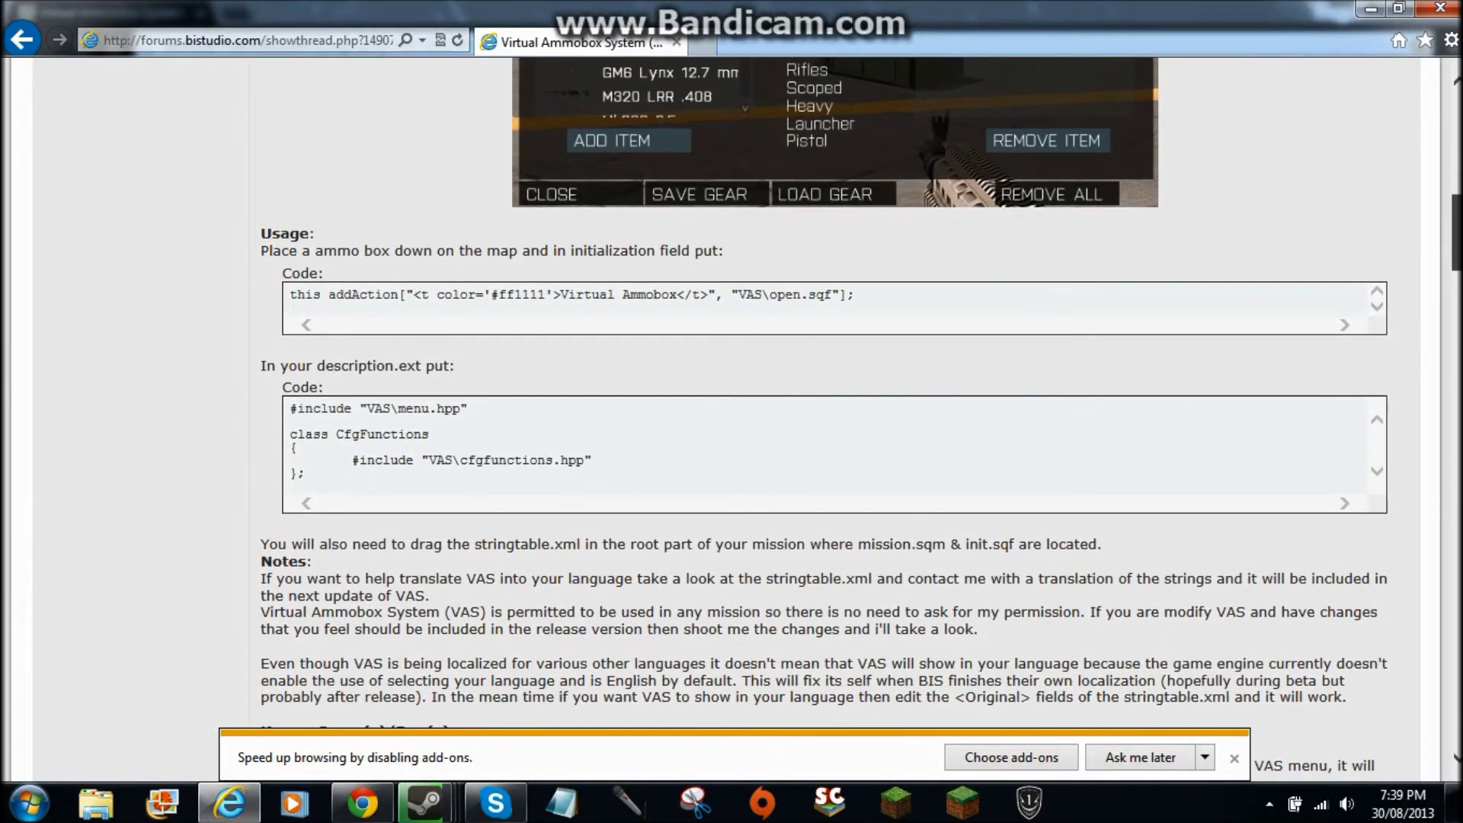
scroll(838, 419, up, 7)
scroll(838, 419, down, 13)
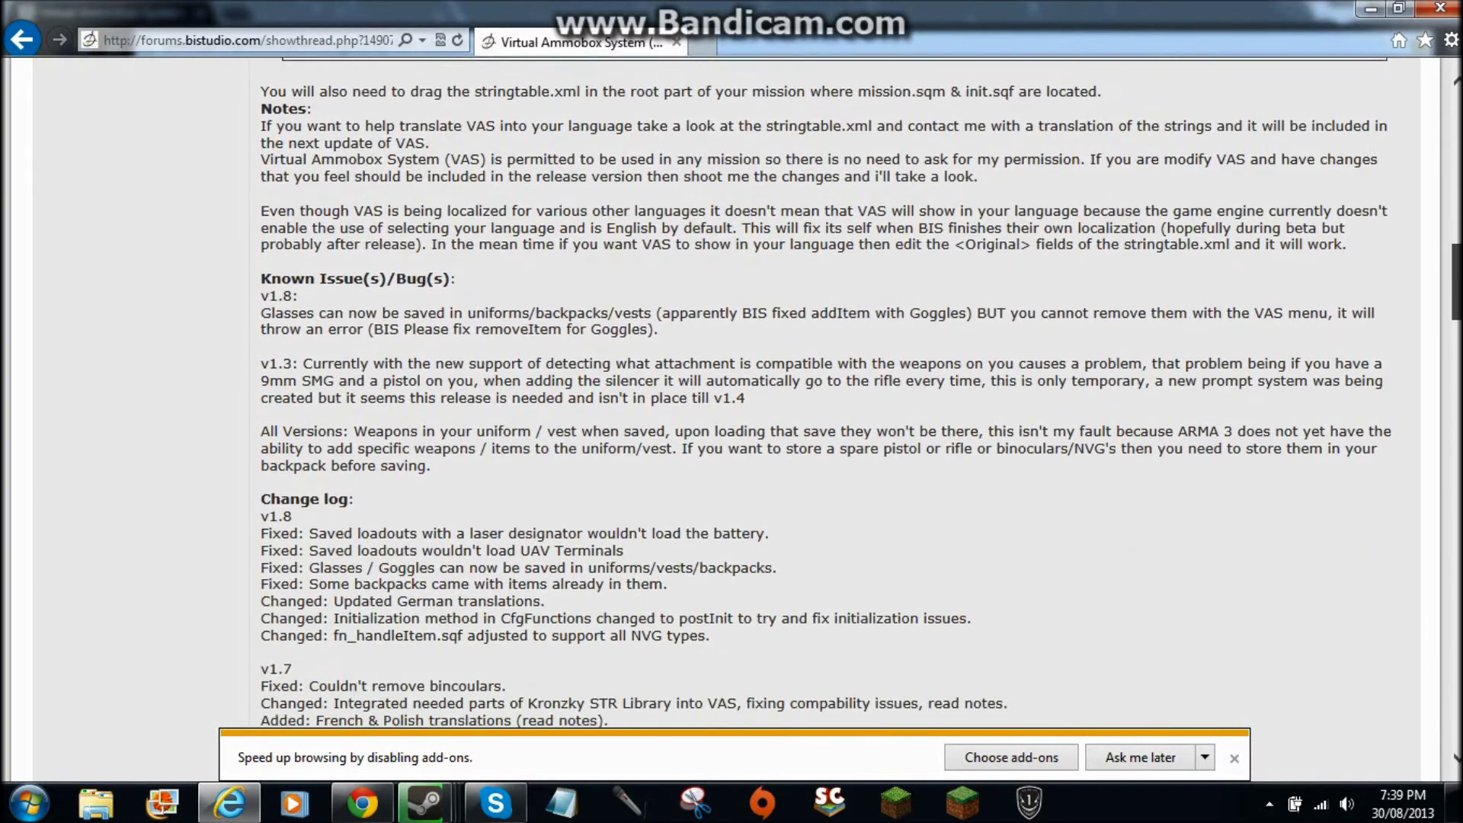
scroll(838, 419, down, 15)
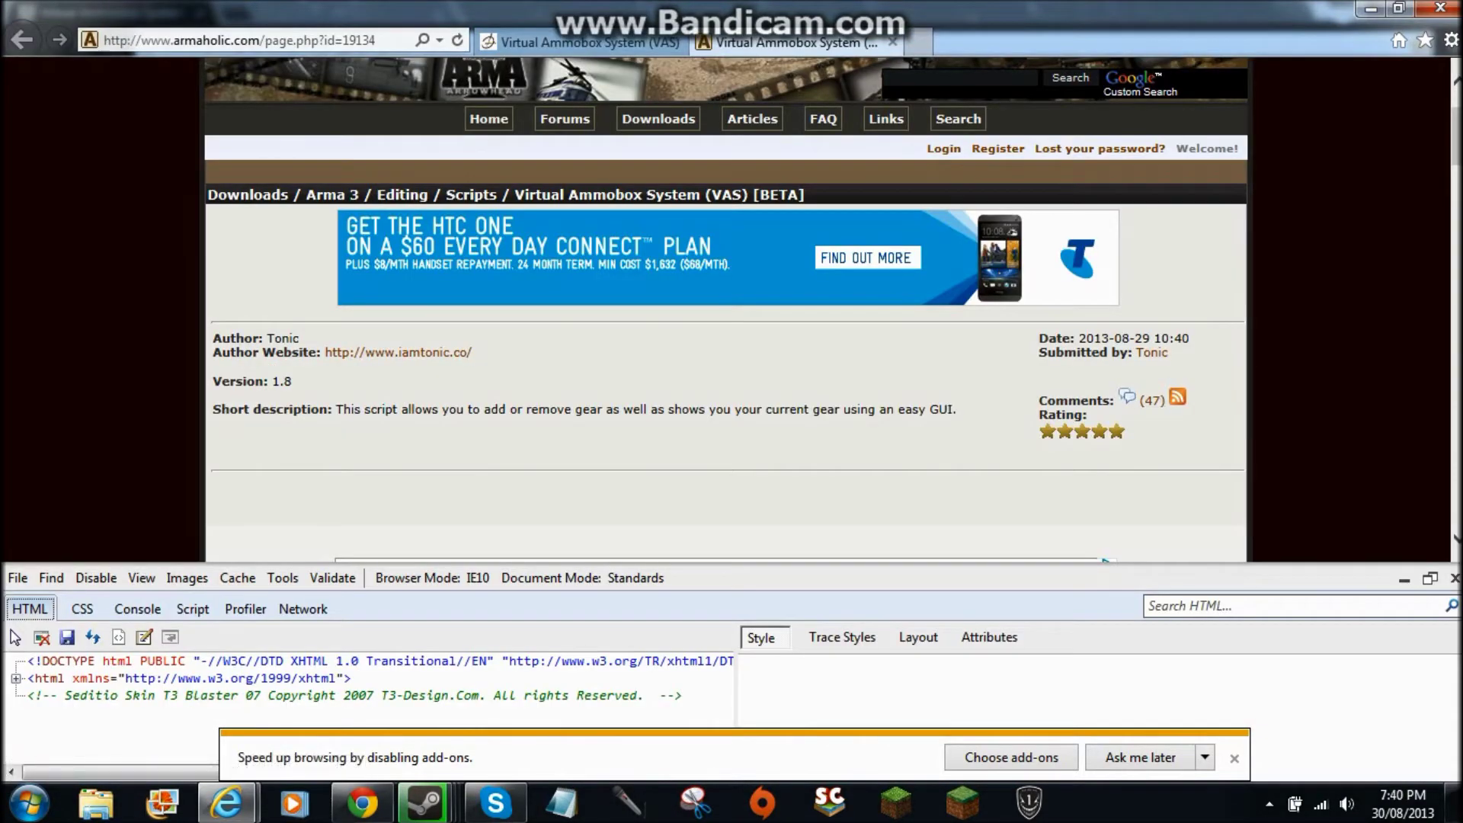
Close the developer tools pane and review the Armaholic VAS page from the description down to the changelog
click(1454, 578)
click(1268, 803)
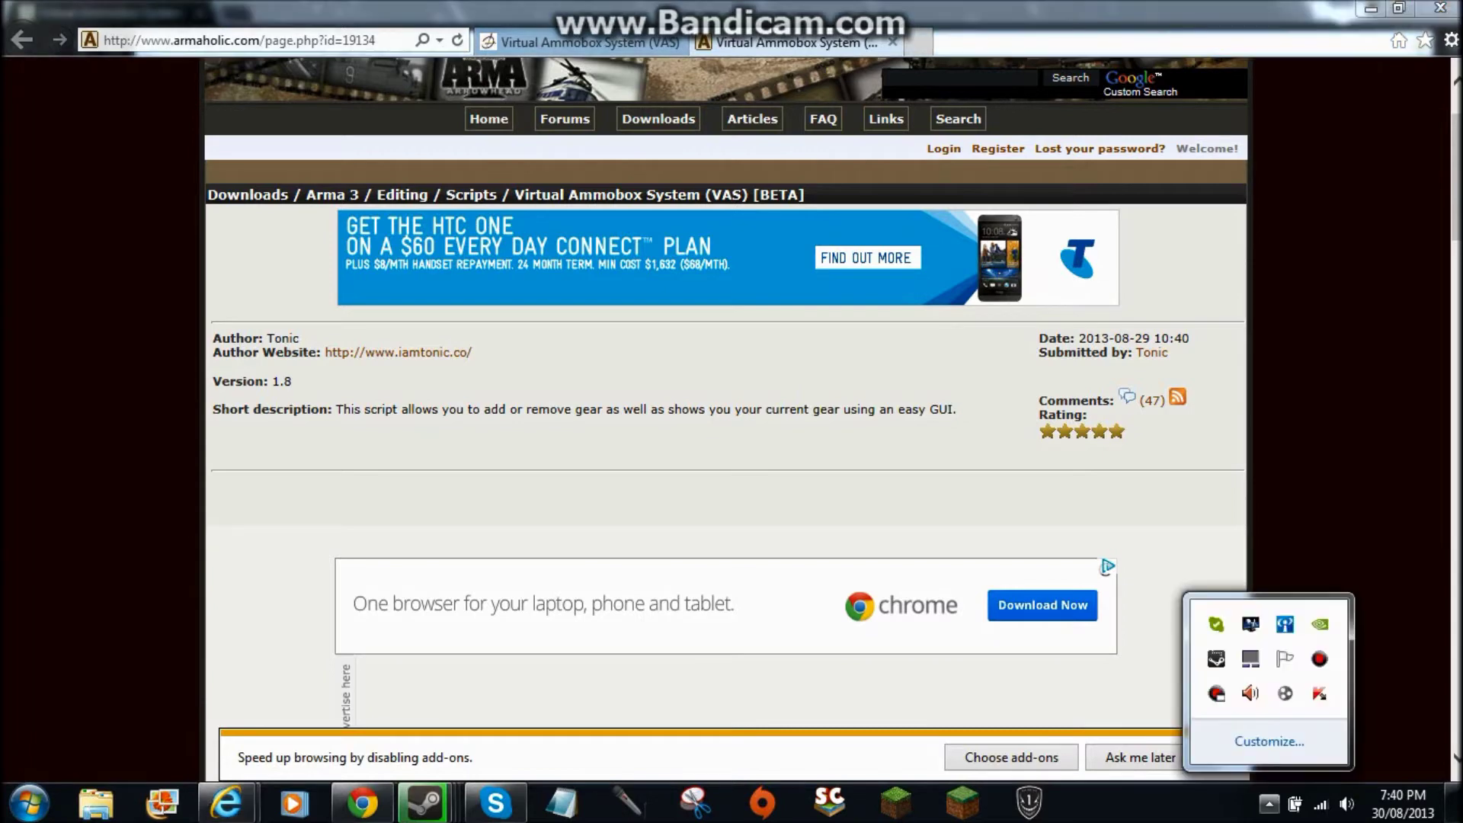
key(Escape)
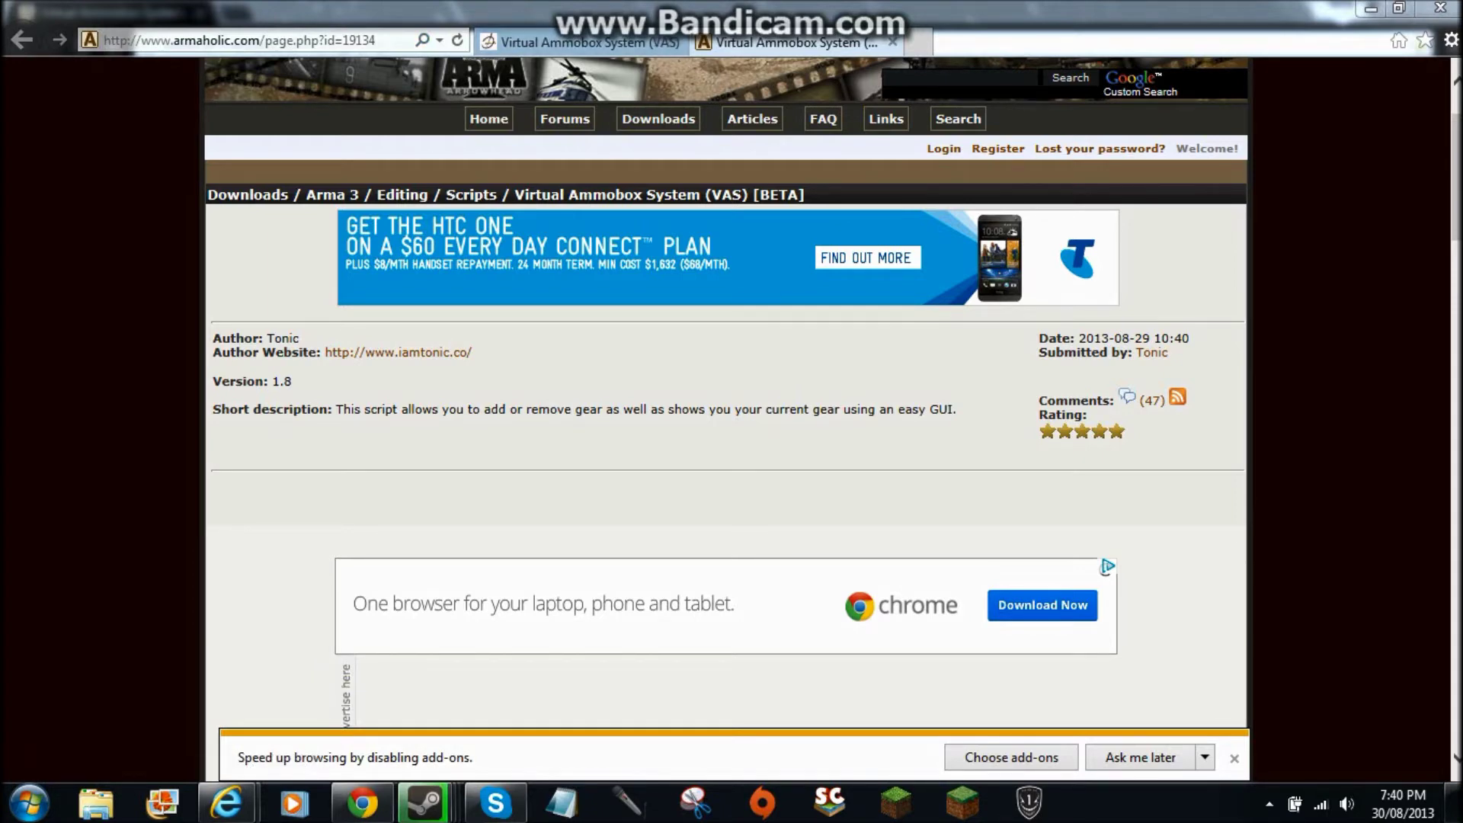
scroll(728, 393, down, 10)
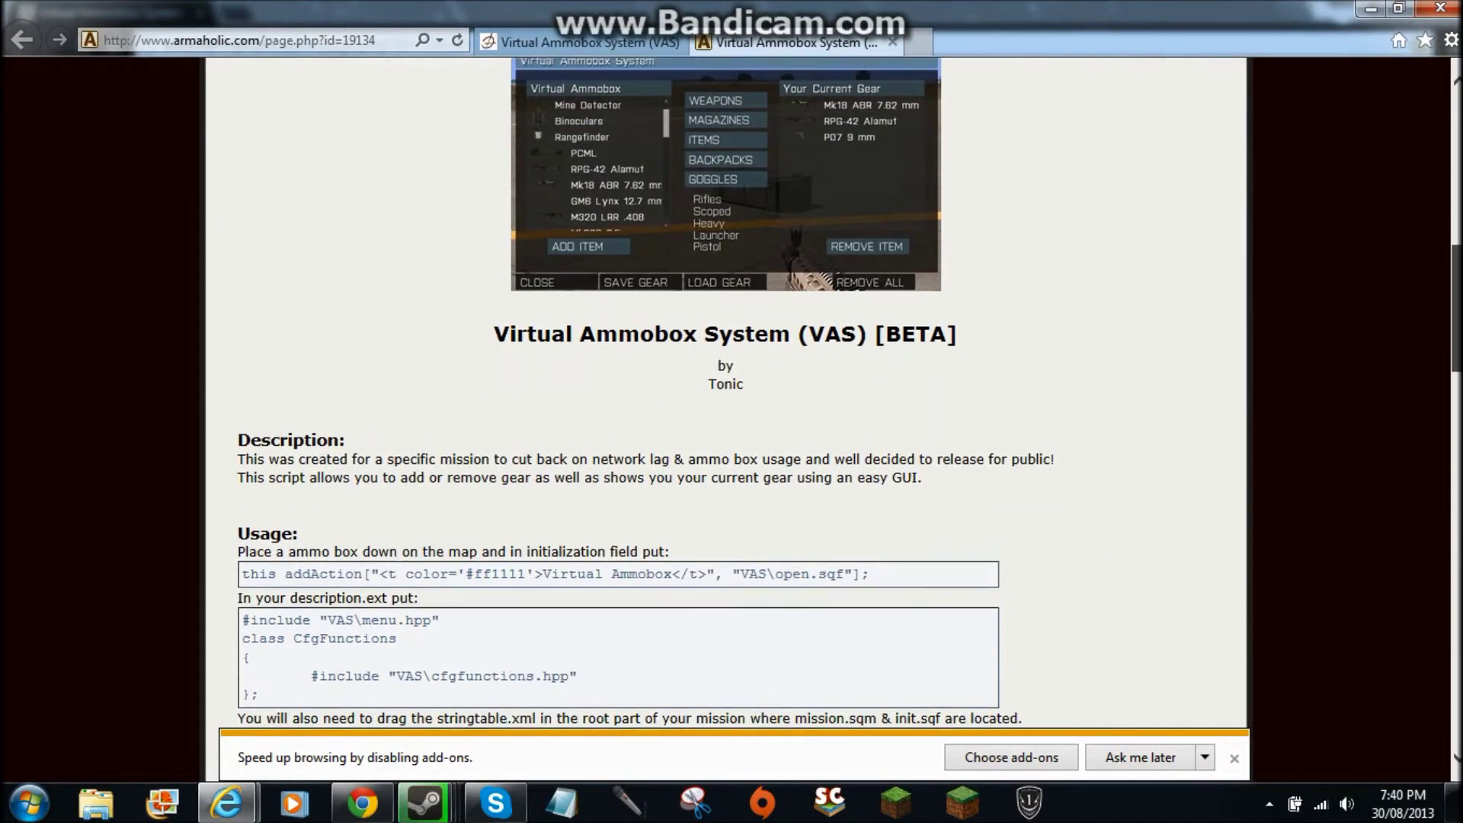
scroll(729, 393, down, 4)
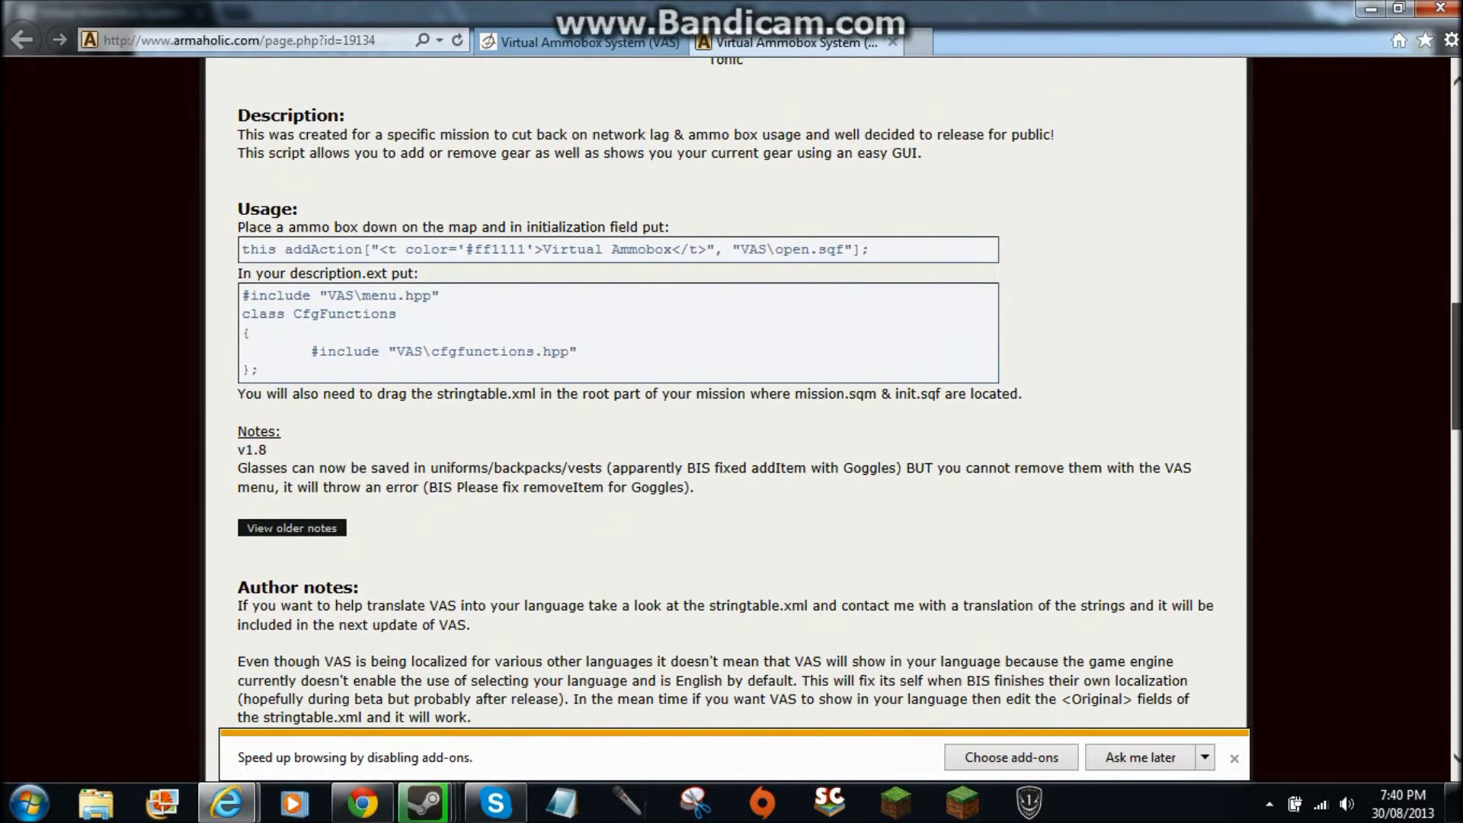
scroll(728, 394, down, 5)
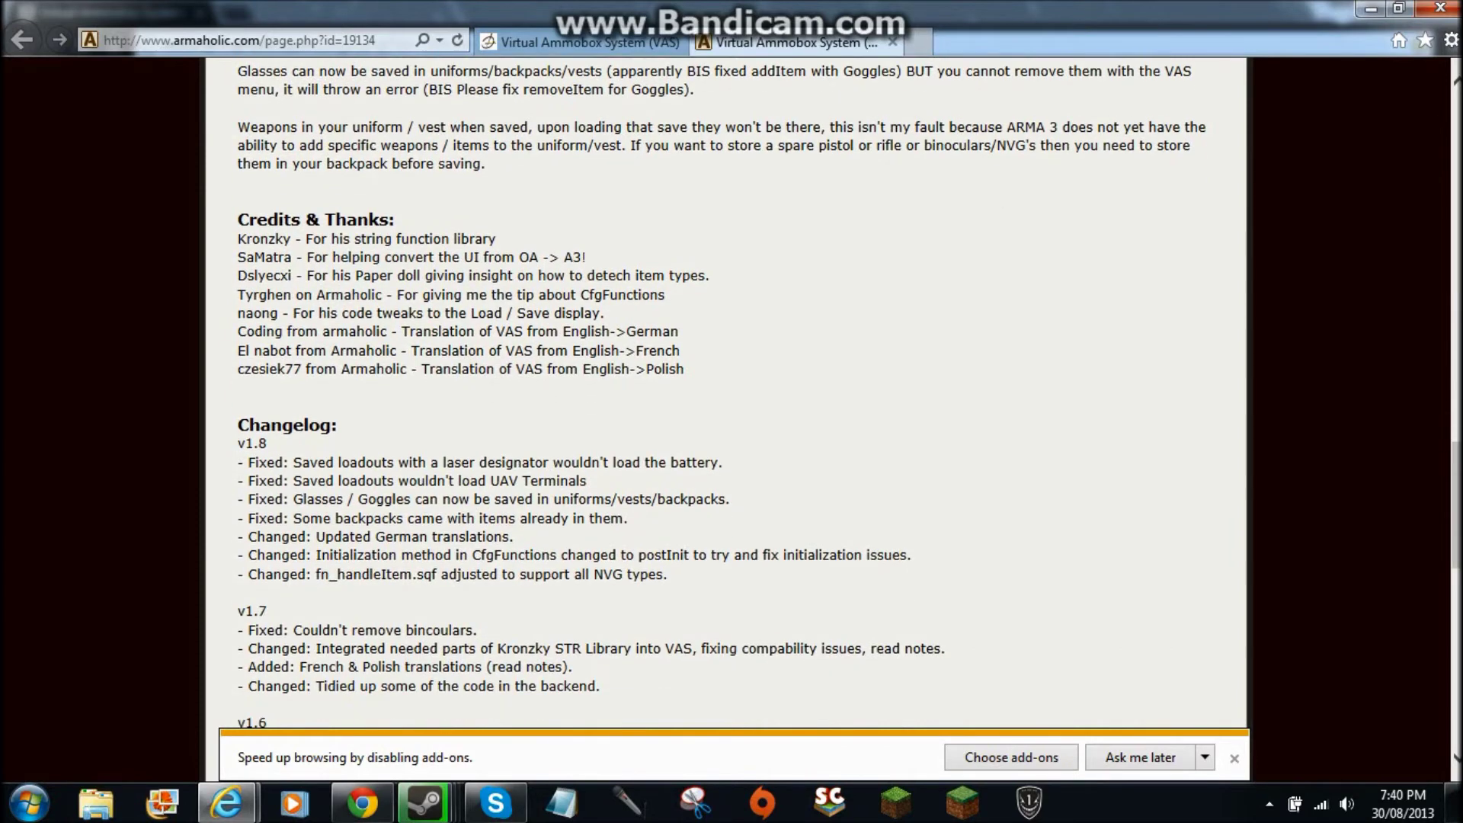
Close the Armaholic and forum tabs in Internet Explorer and return to the VAS page in Chrome
click(362, 802)
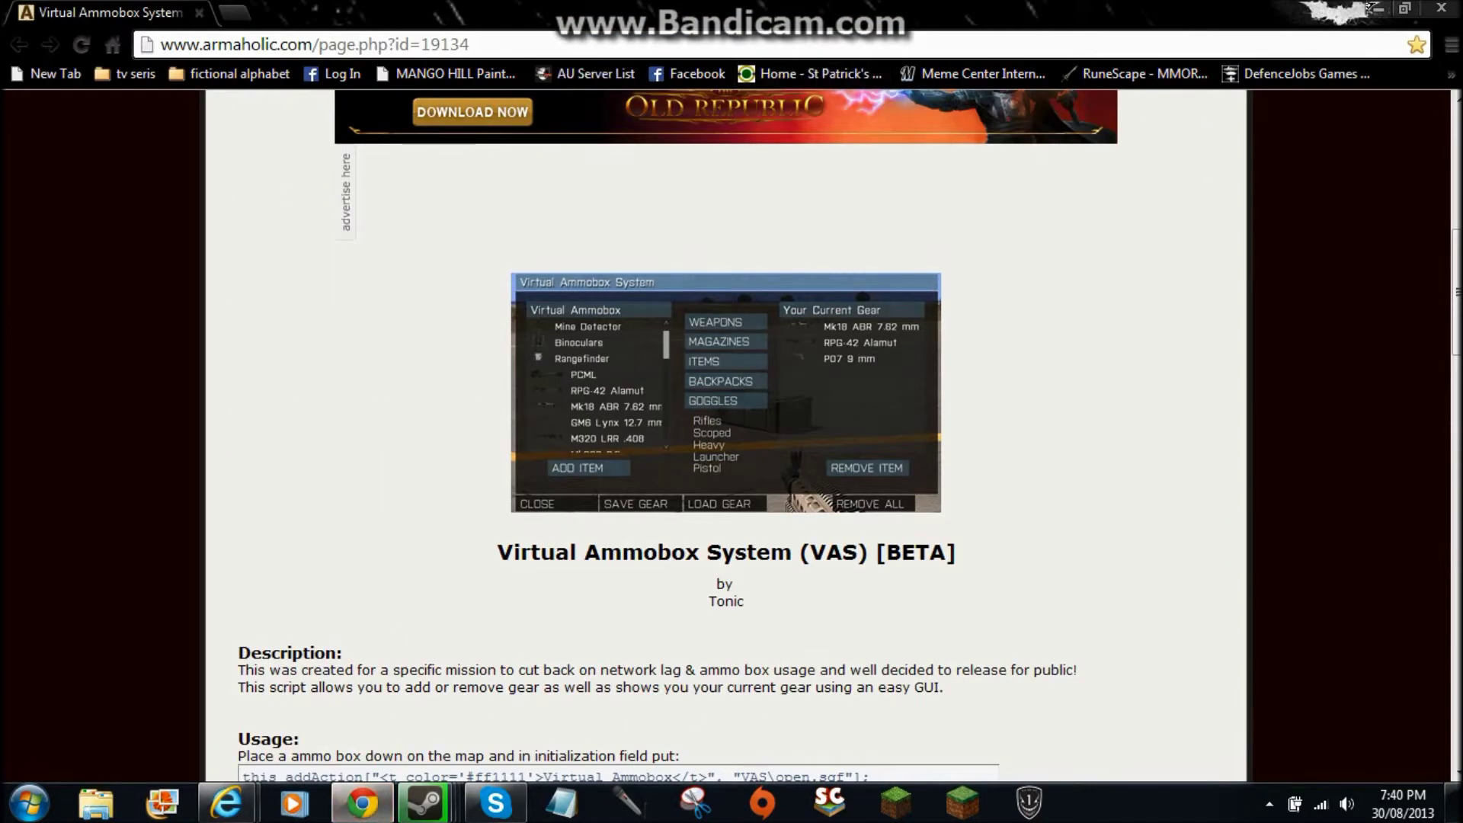
mouse_move(227, 804)
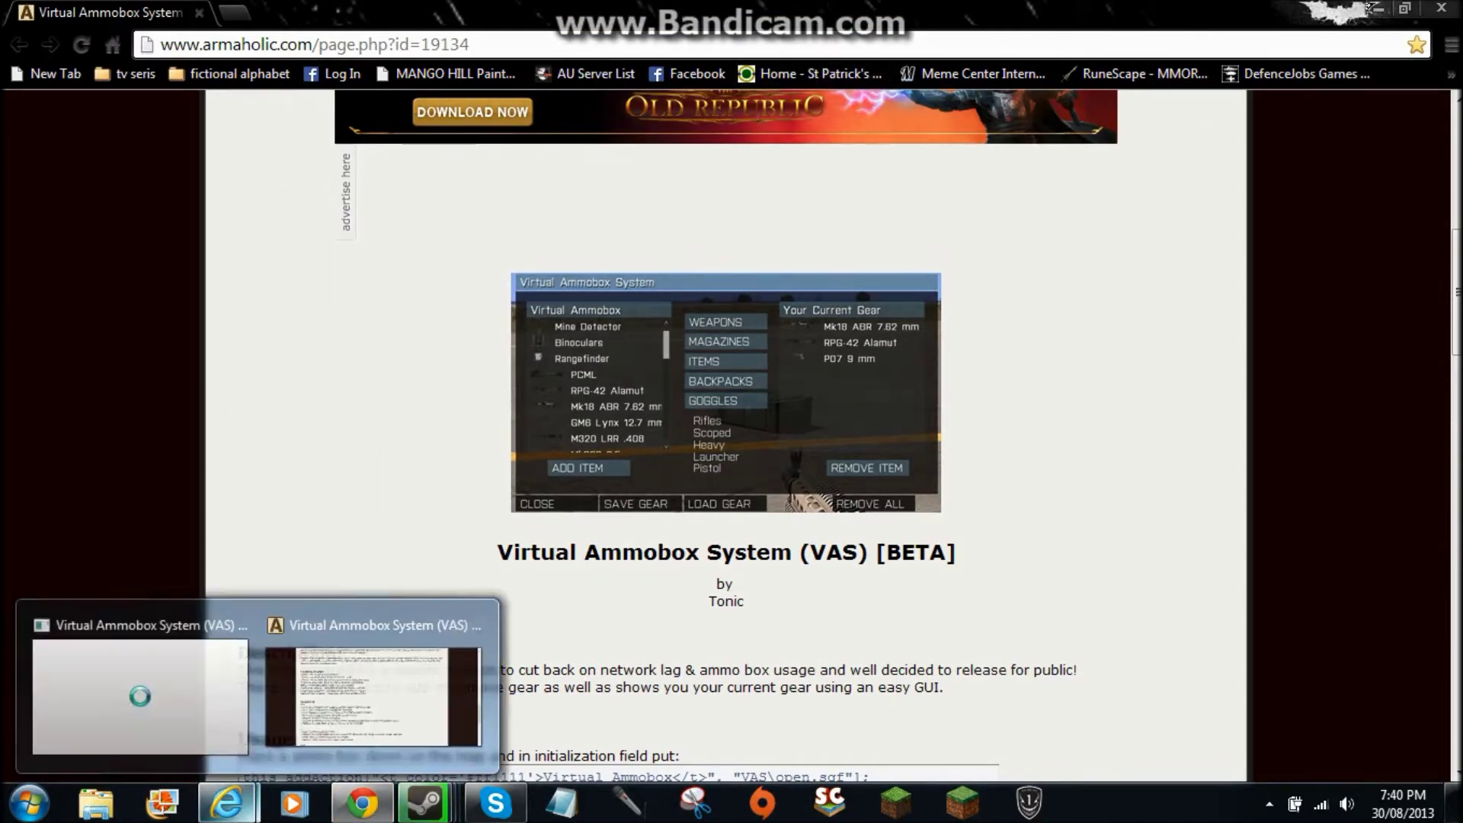
click(373, 697)
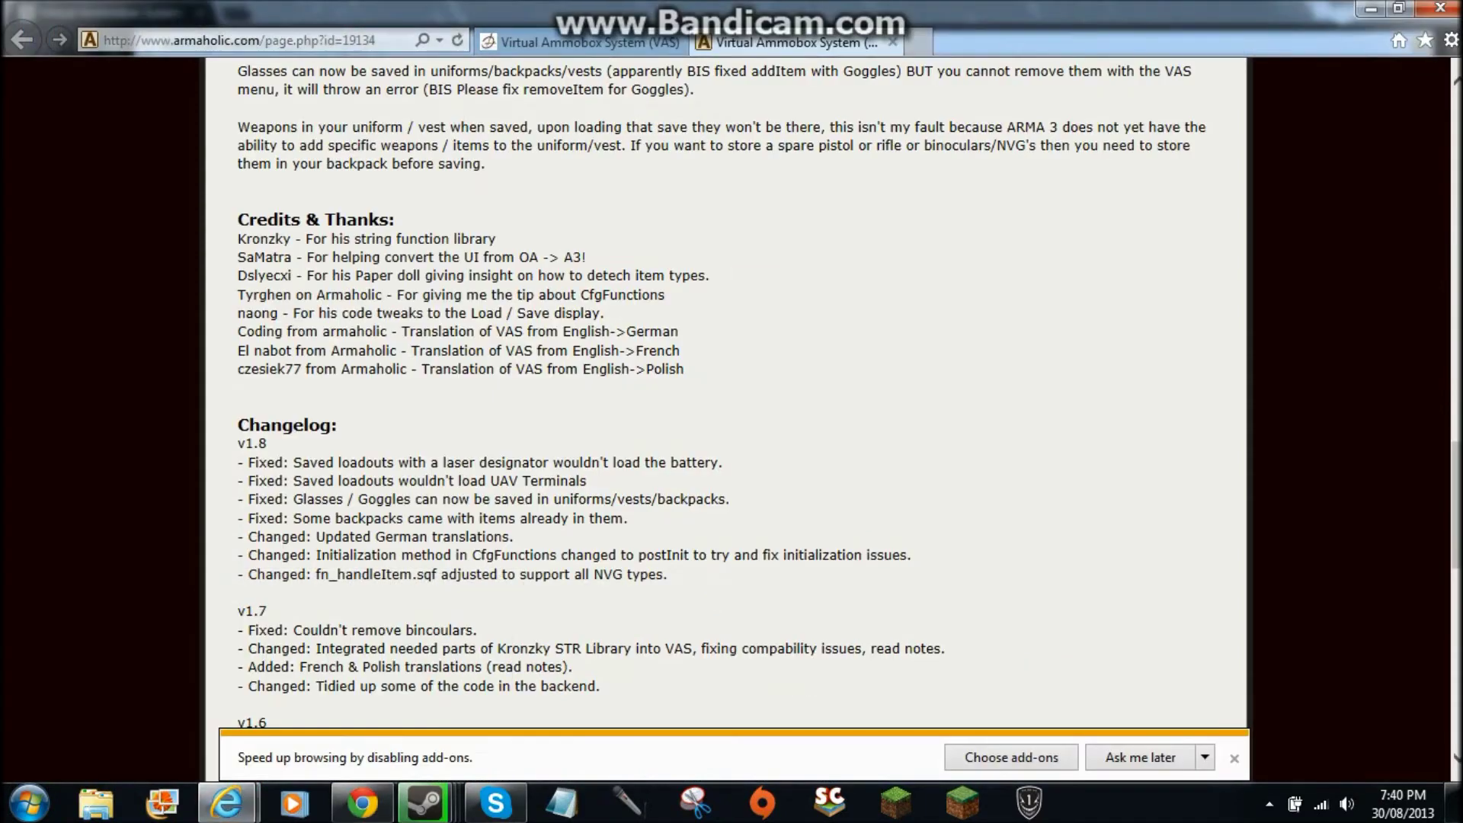
click(892, 42)
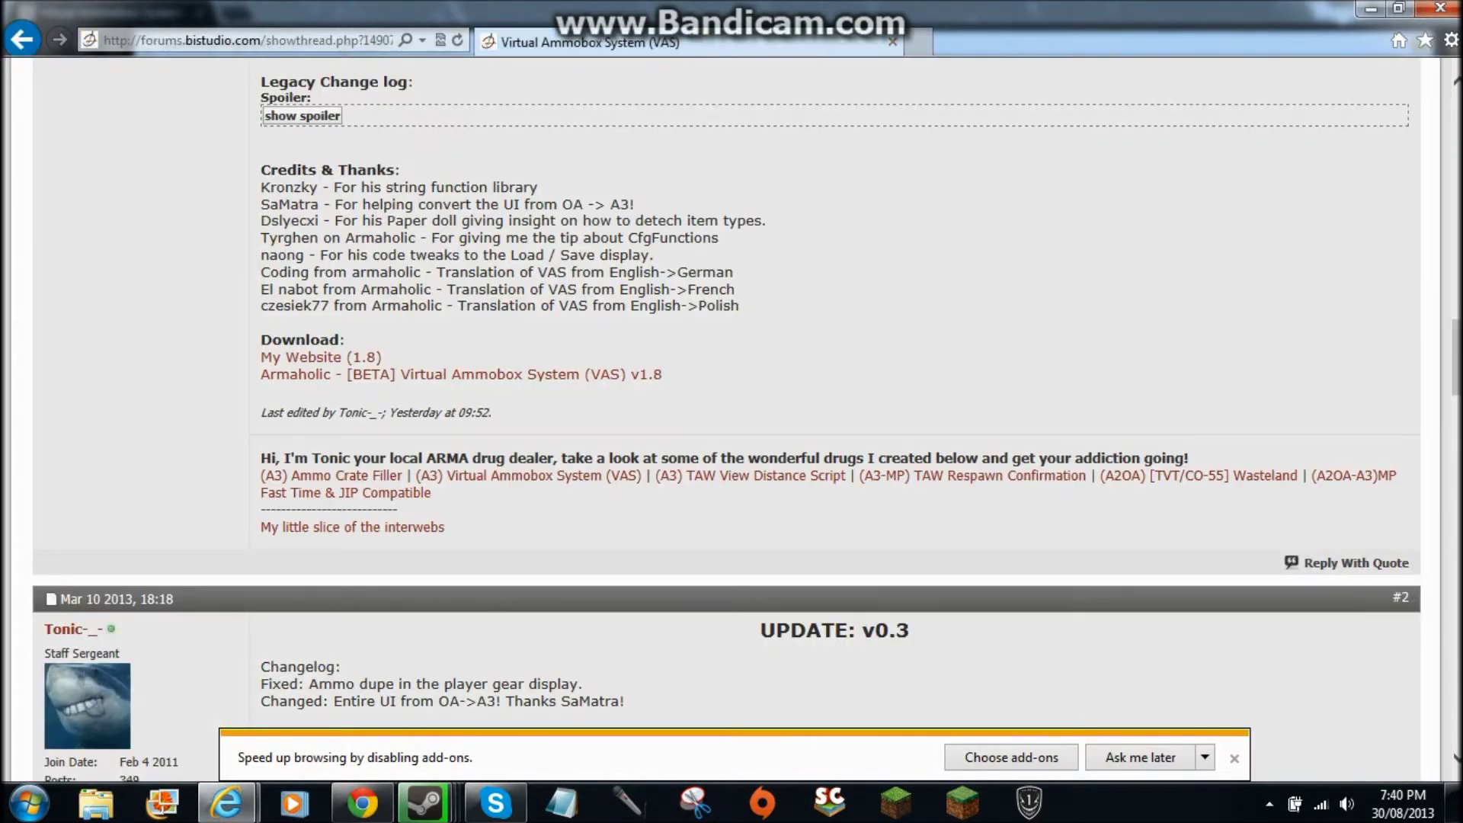
click(893, 42)
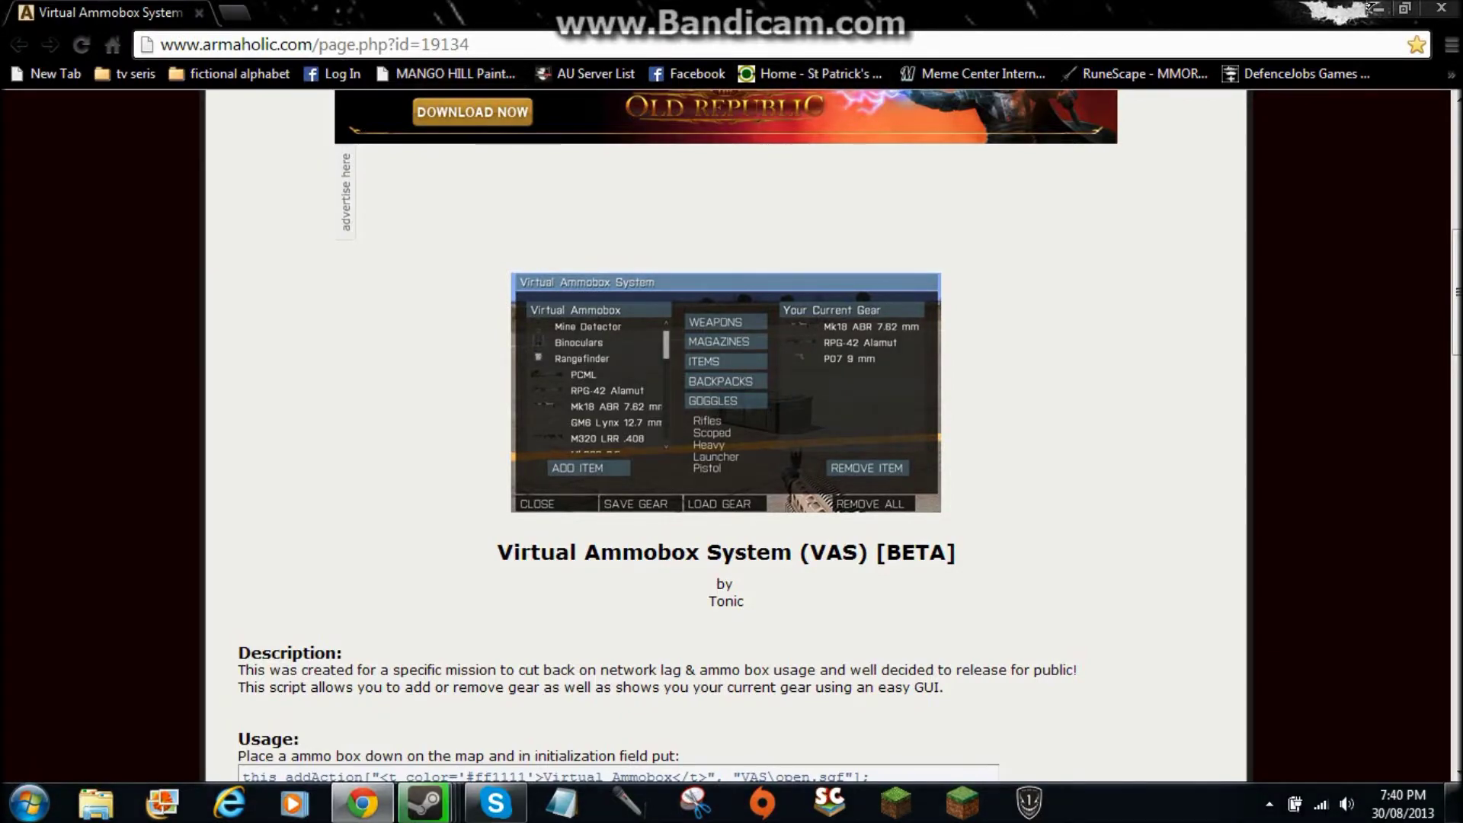
Review the Armaholic VAS page from its header through usage, author notes and changelog down to the FTP download links
scroll(725, 434, up, 7)
scroll(726, 434, down, 10)
scroll(725, 434, up, 9)
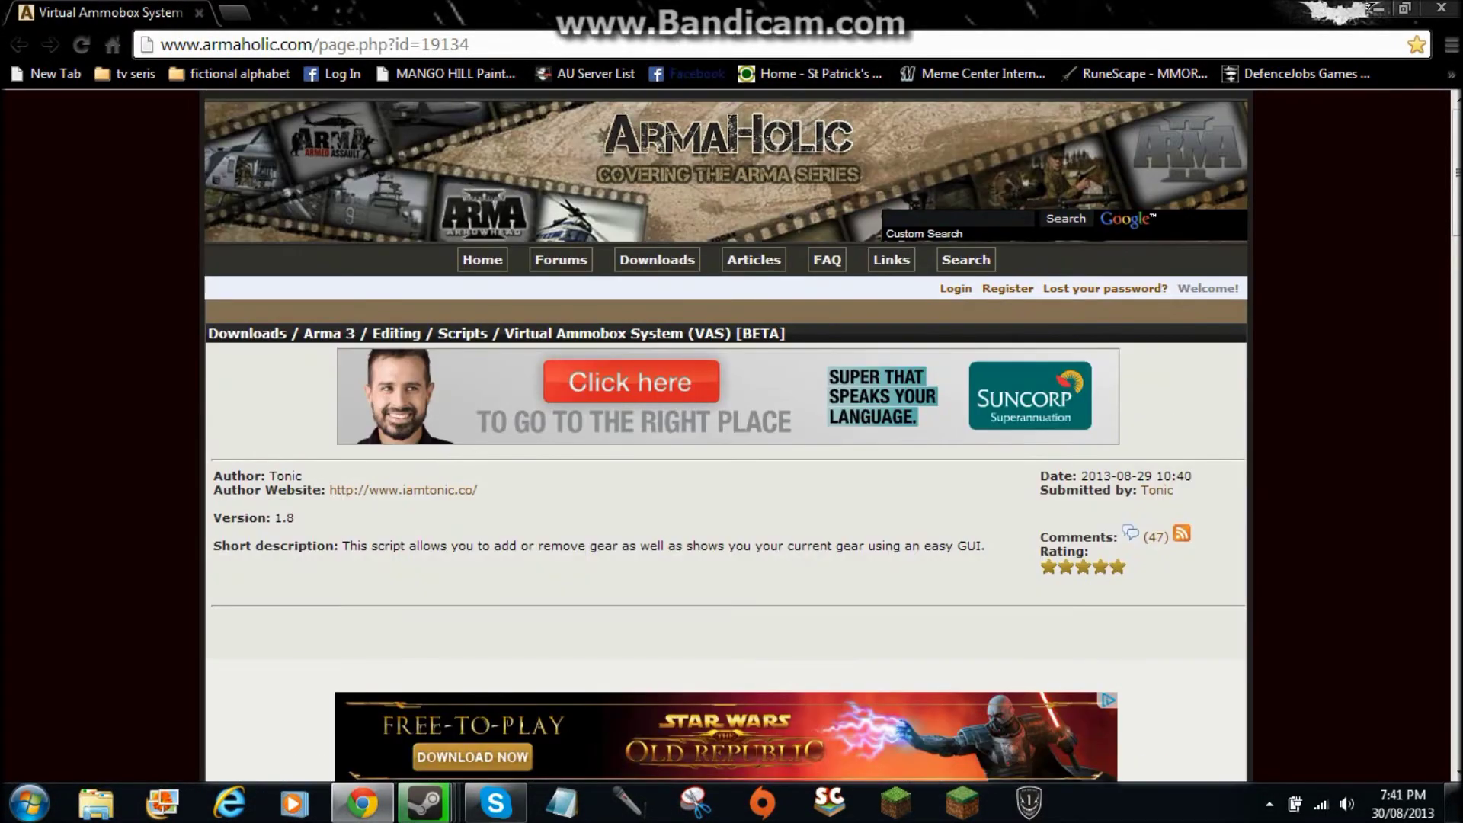
scroll(726, 434, down, 9)
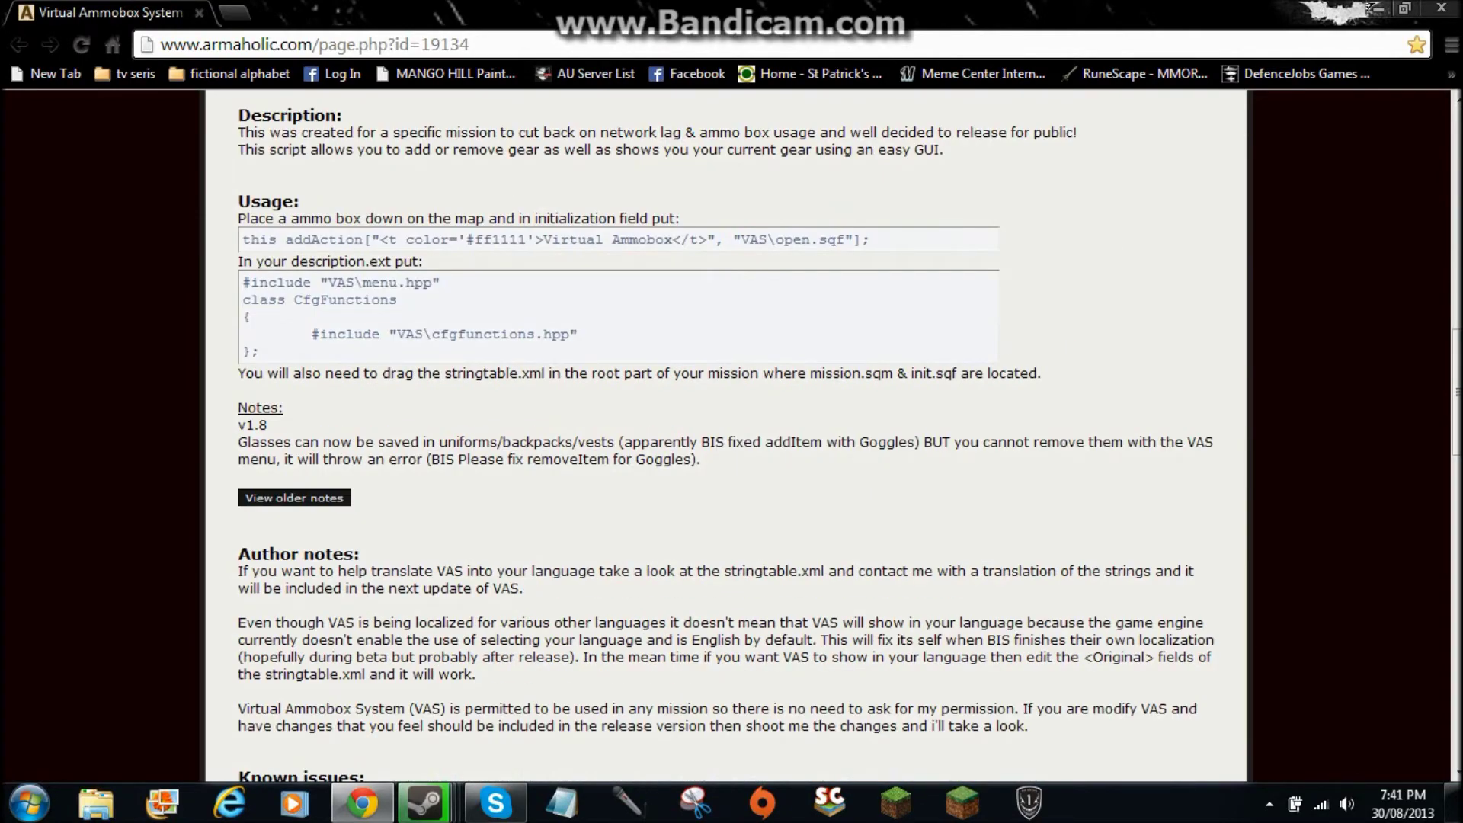
scroll(725, 434, down, 7)
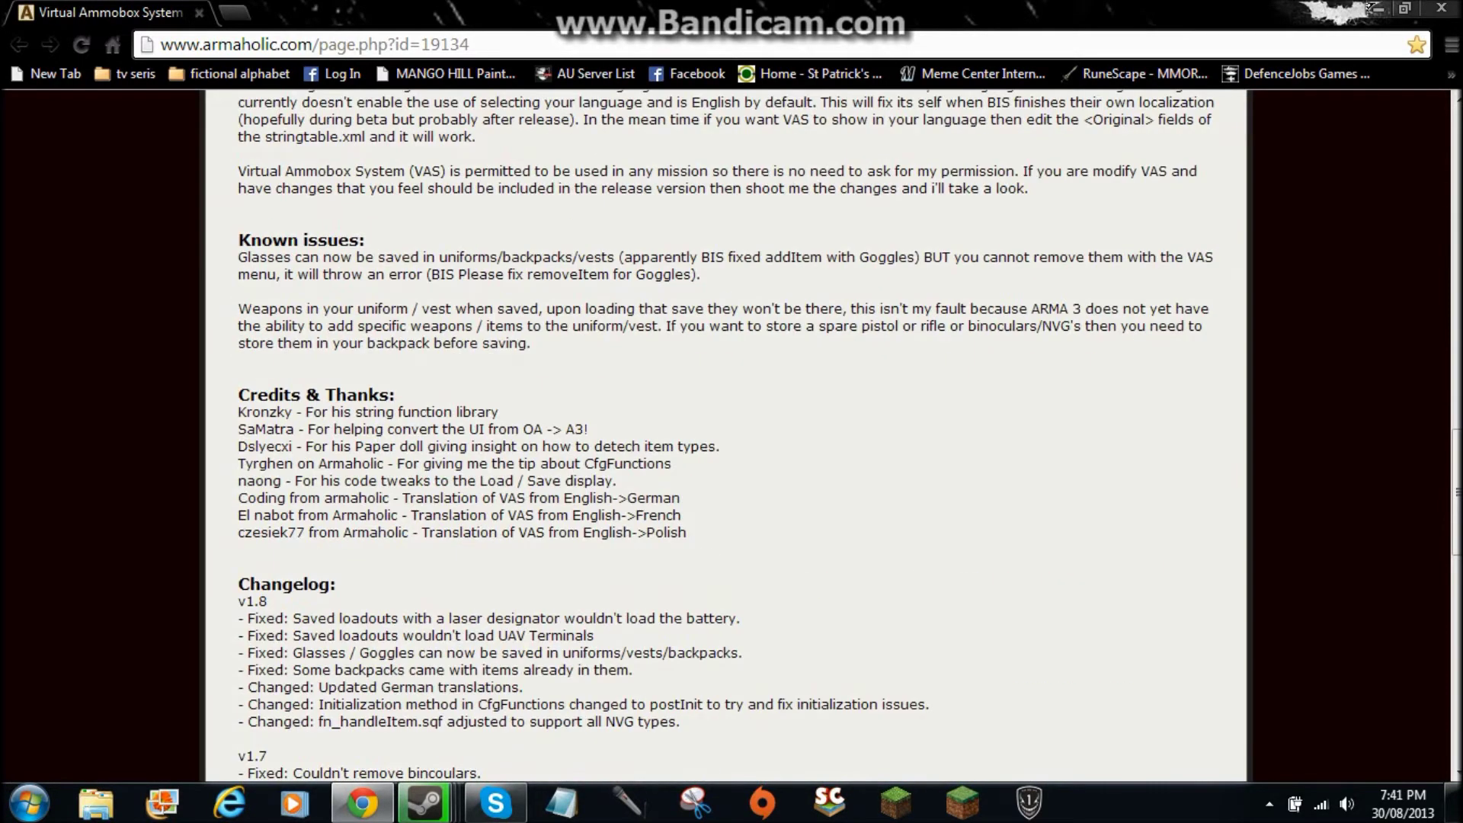
scroll(726, 435, down, 12)
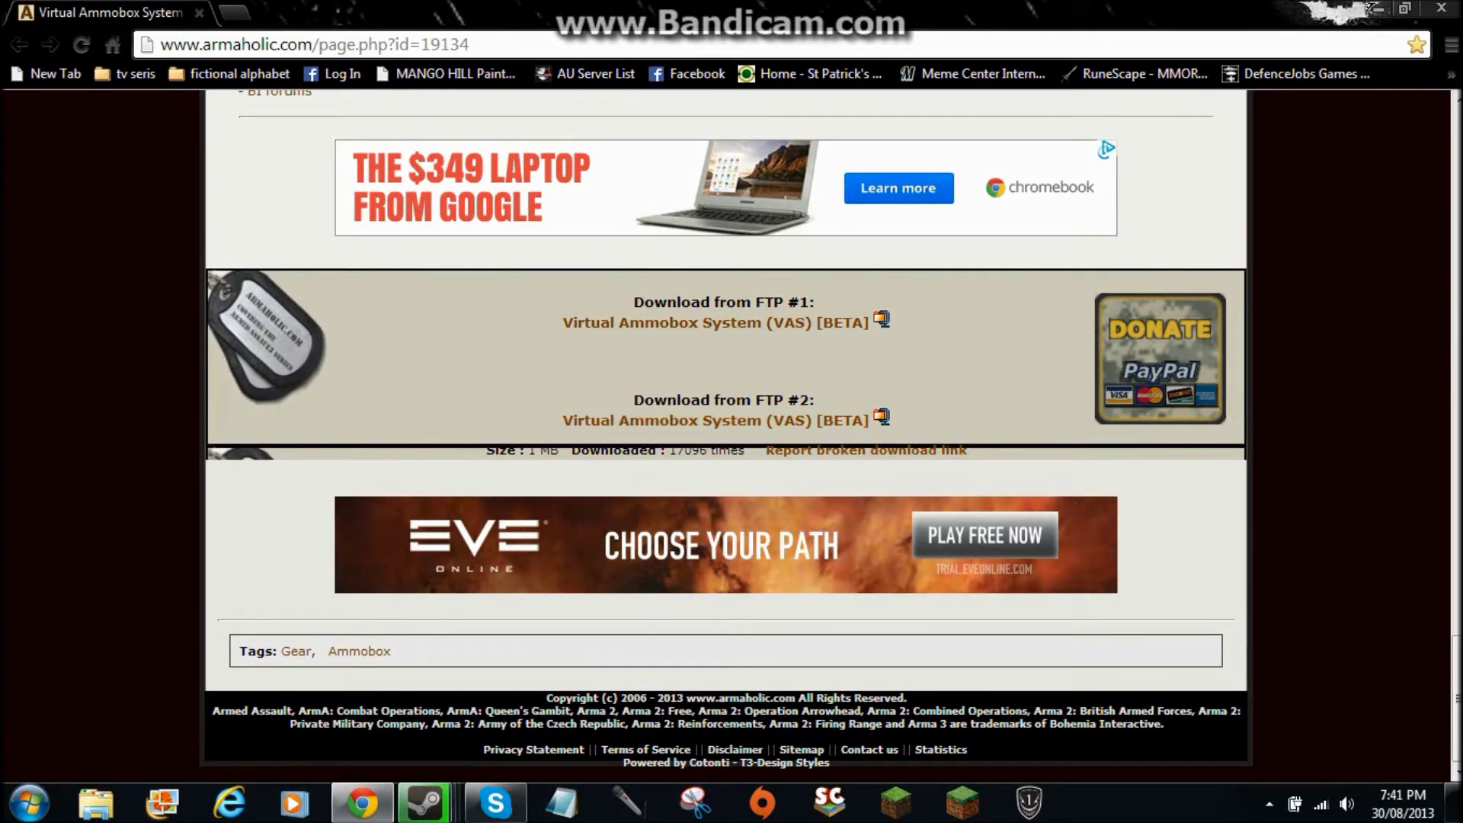
Open the Downloads folder in Windows Explorer, check the contents of the Virtual Ammobox System folder, and return to Downloads
click(96, 802)
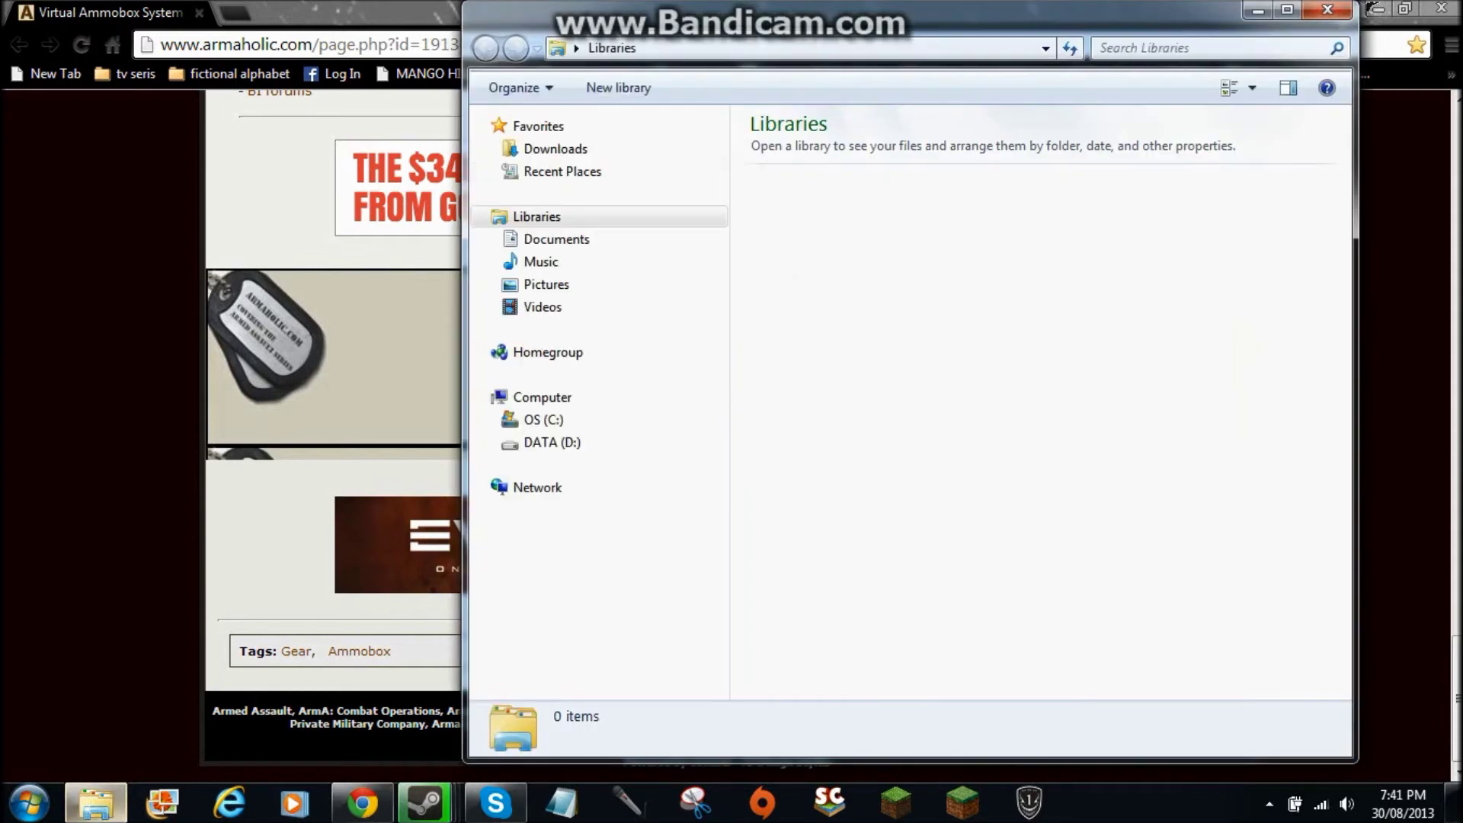
click(555, 149)
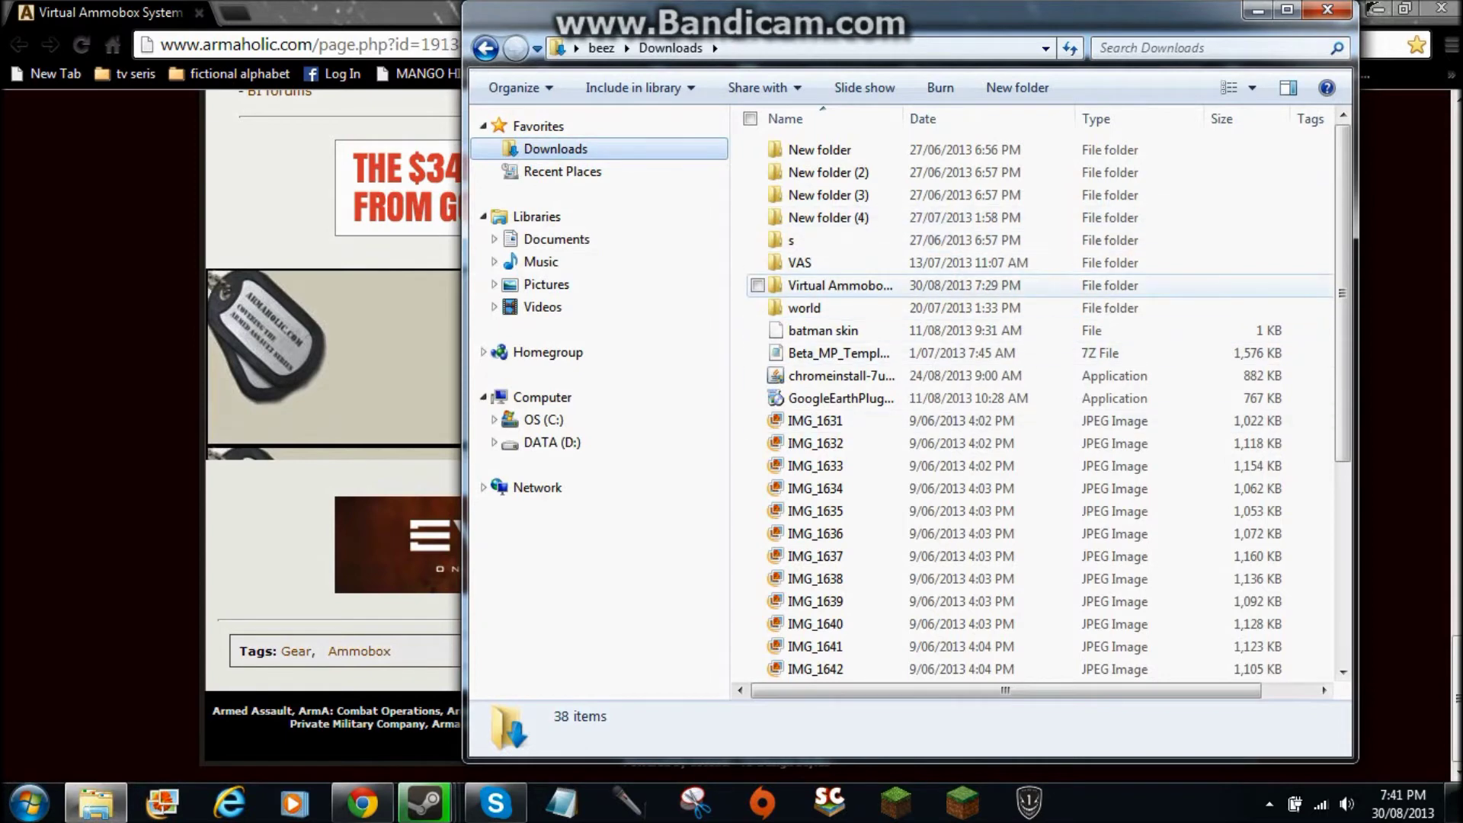
drag(1342, 294, 1342, 490)
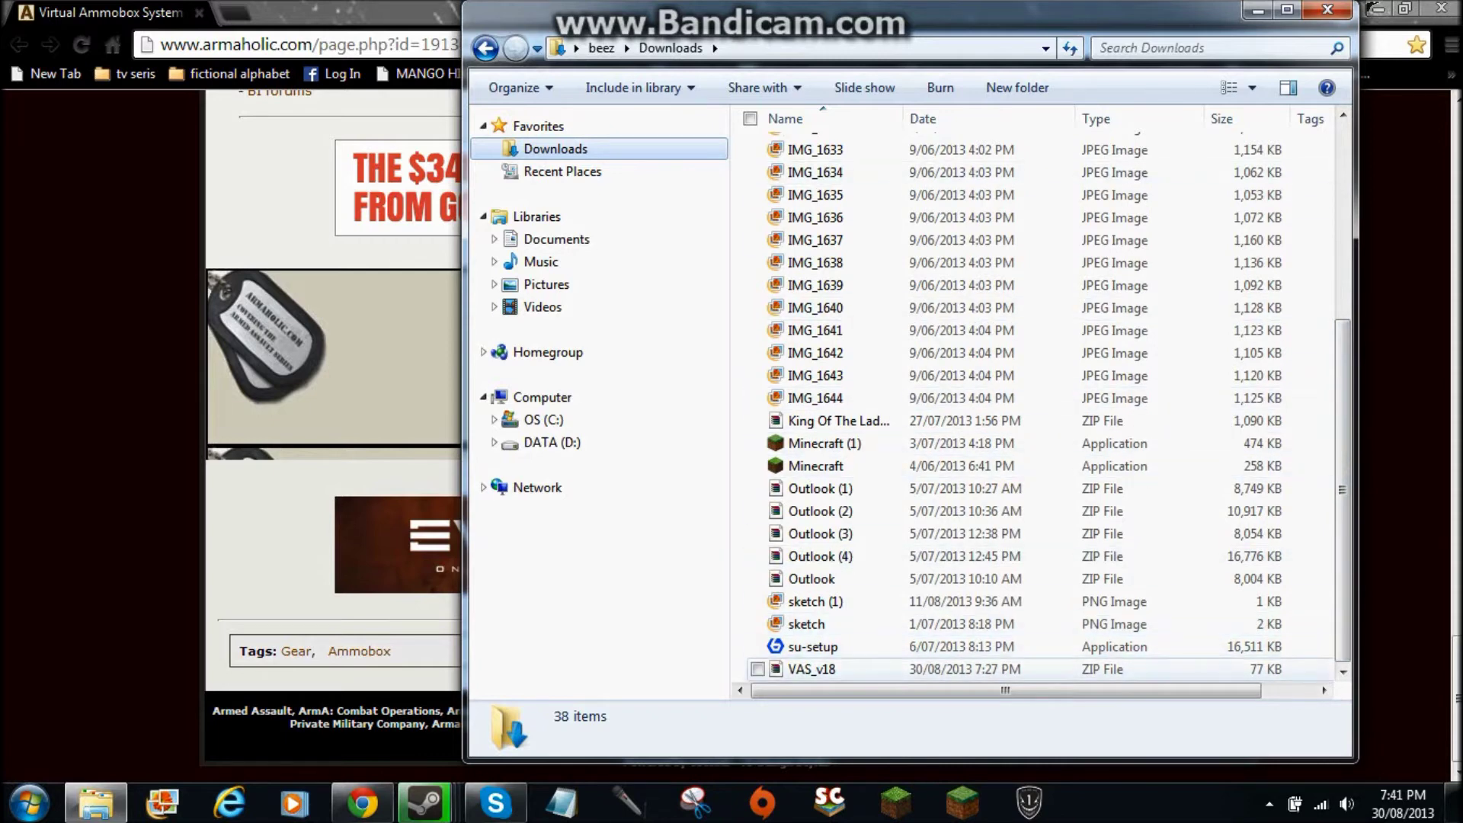
scroll(839, 601, up, 5)
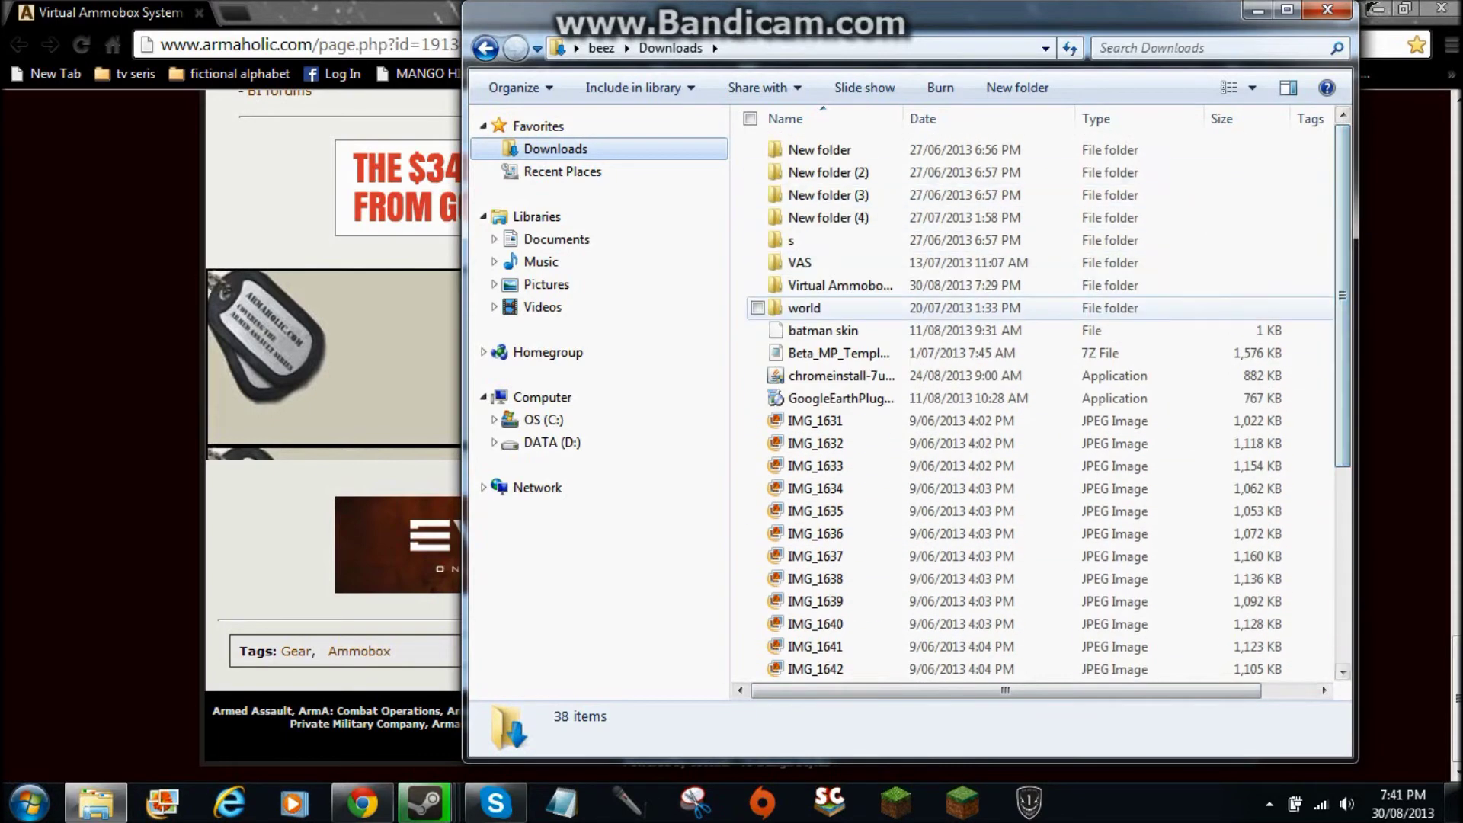
double_click(839, 285)
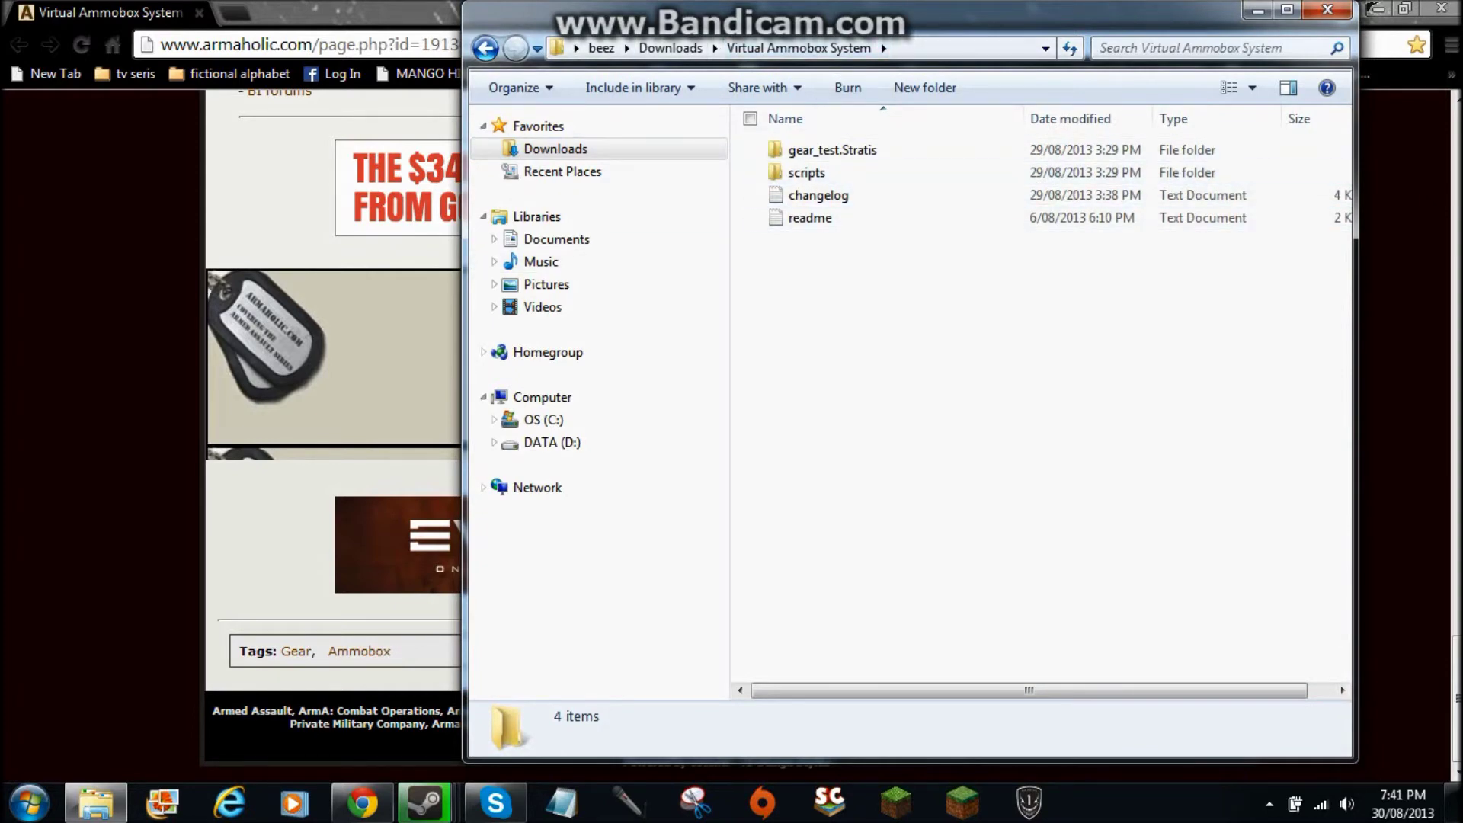
click(485, 48)
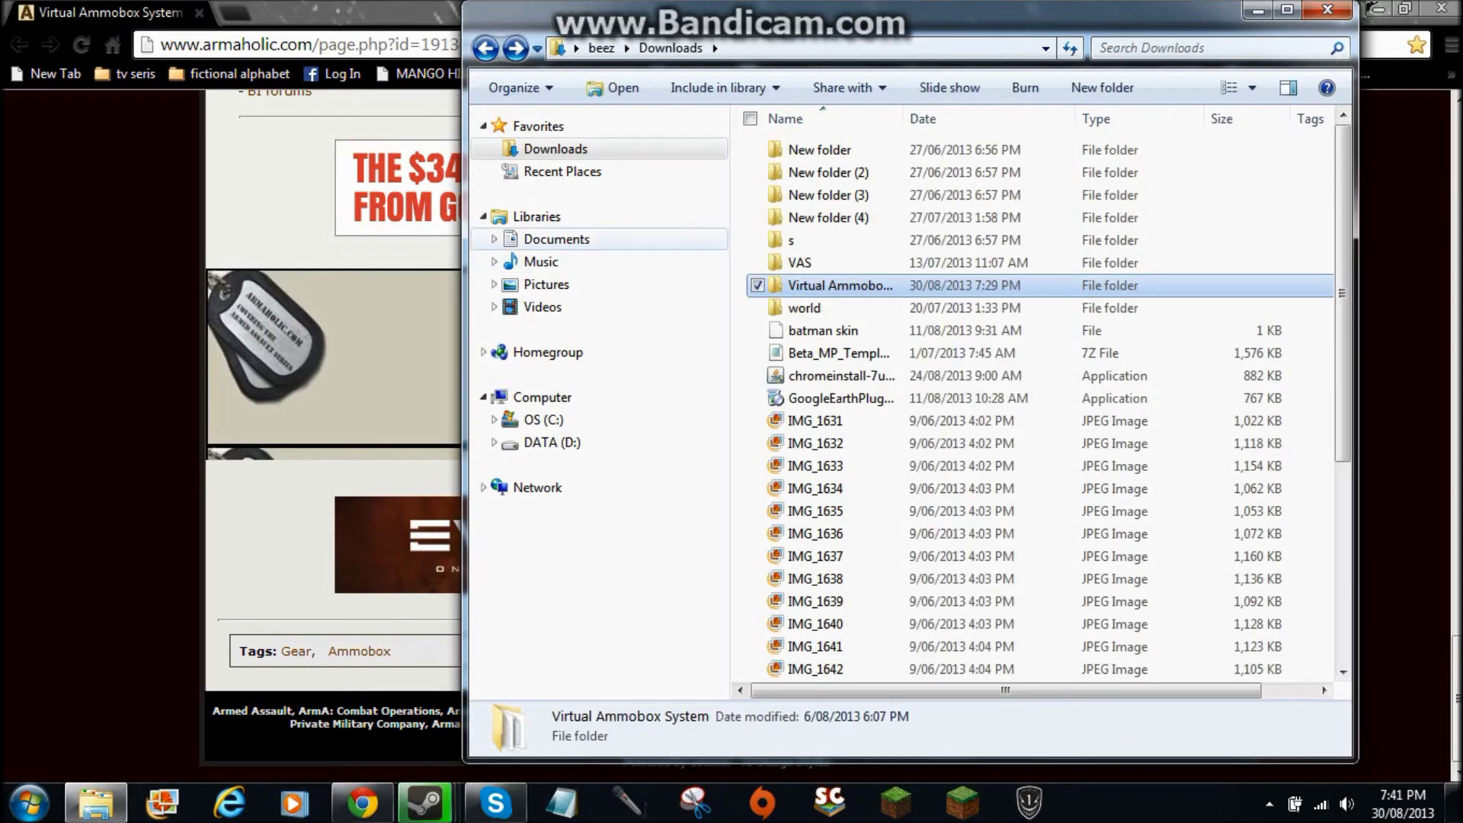
Go to Documents, Arma 3 - Other Profiles, the player's profile, MPMissions, open the hostage mission version 3 Stratis folder, and select its VAS folder
click(556, 238)
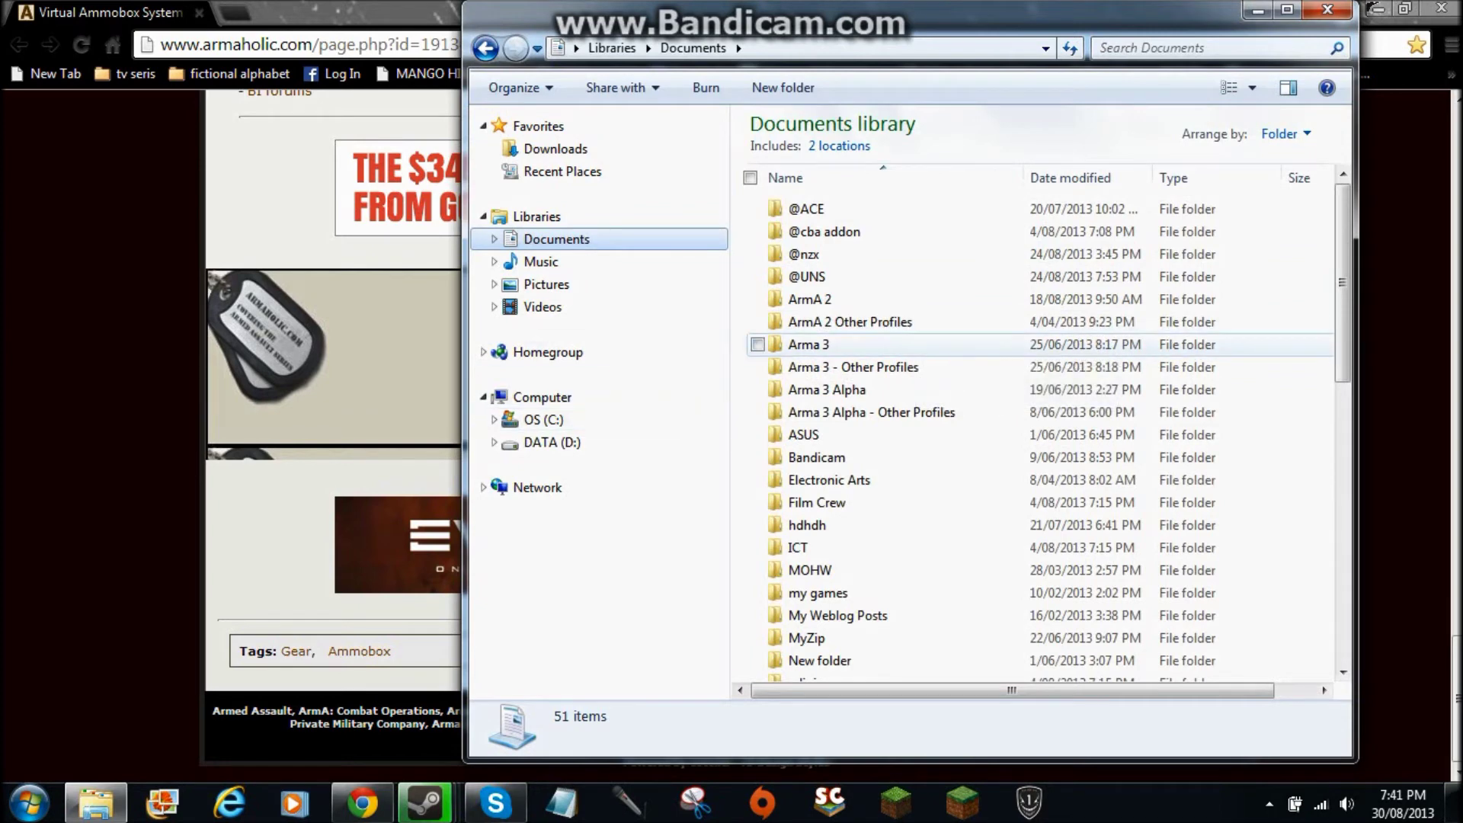
click(853, 366)
double_click(853, 367)
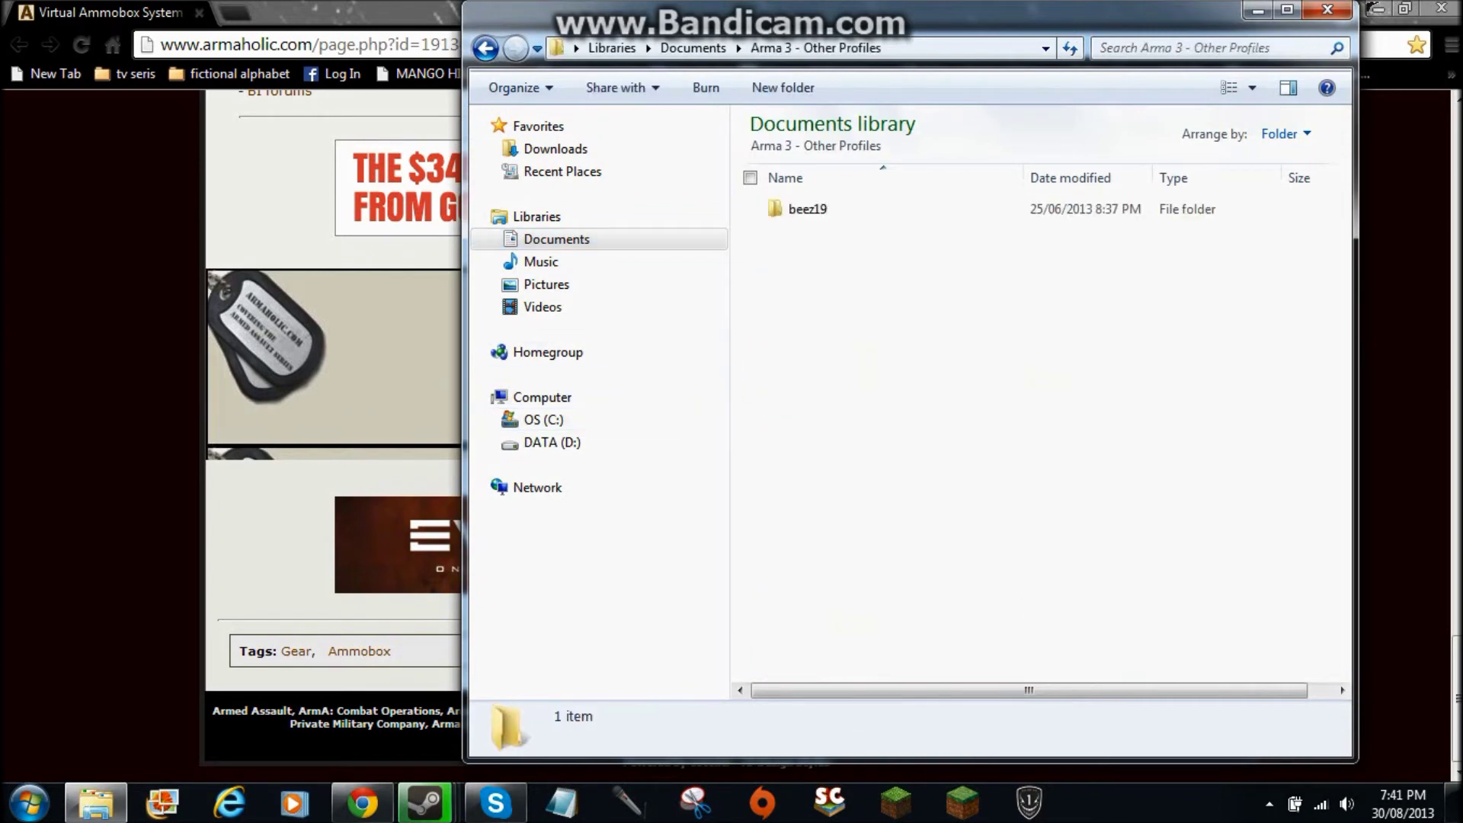
click(807, 208)
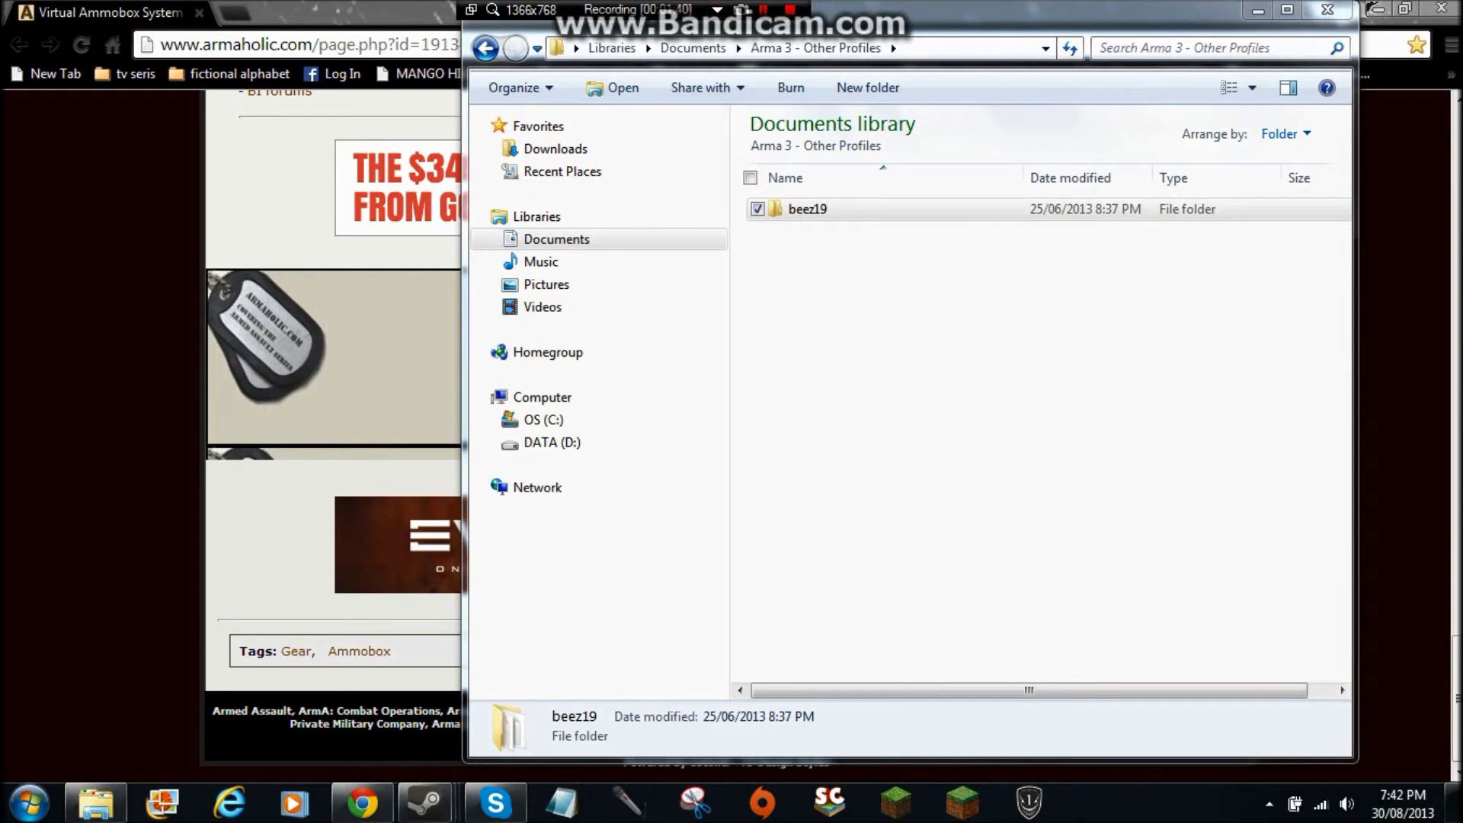
double_click(807, 209)
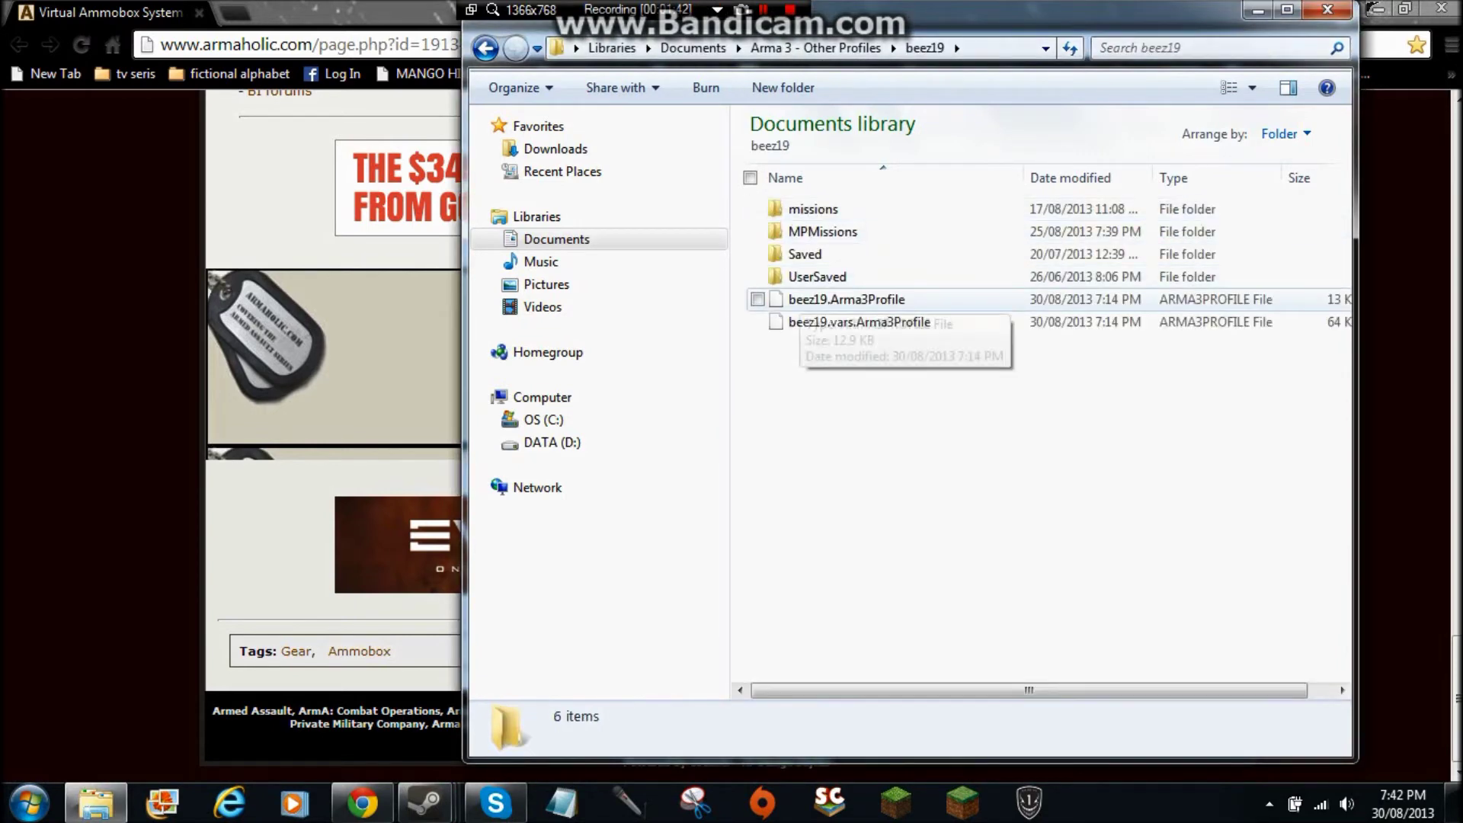
double_click(823, 232)
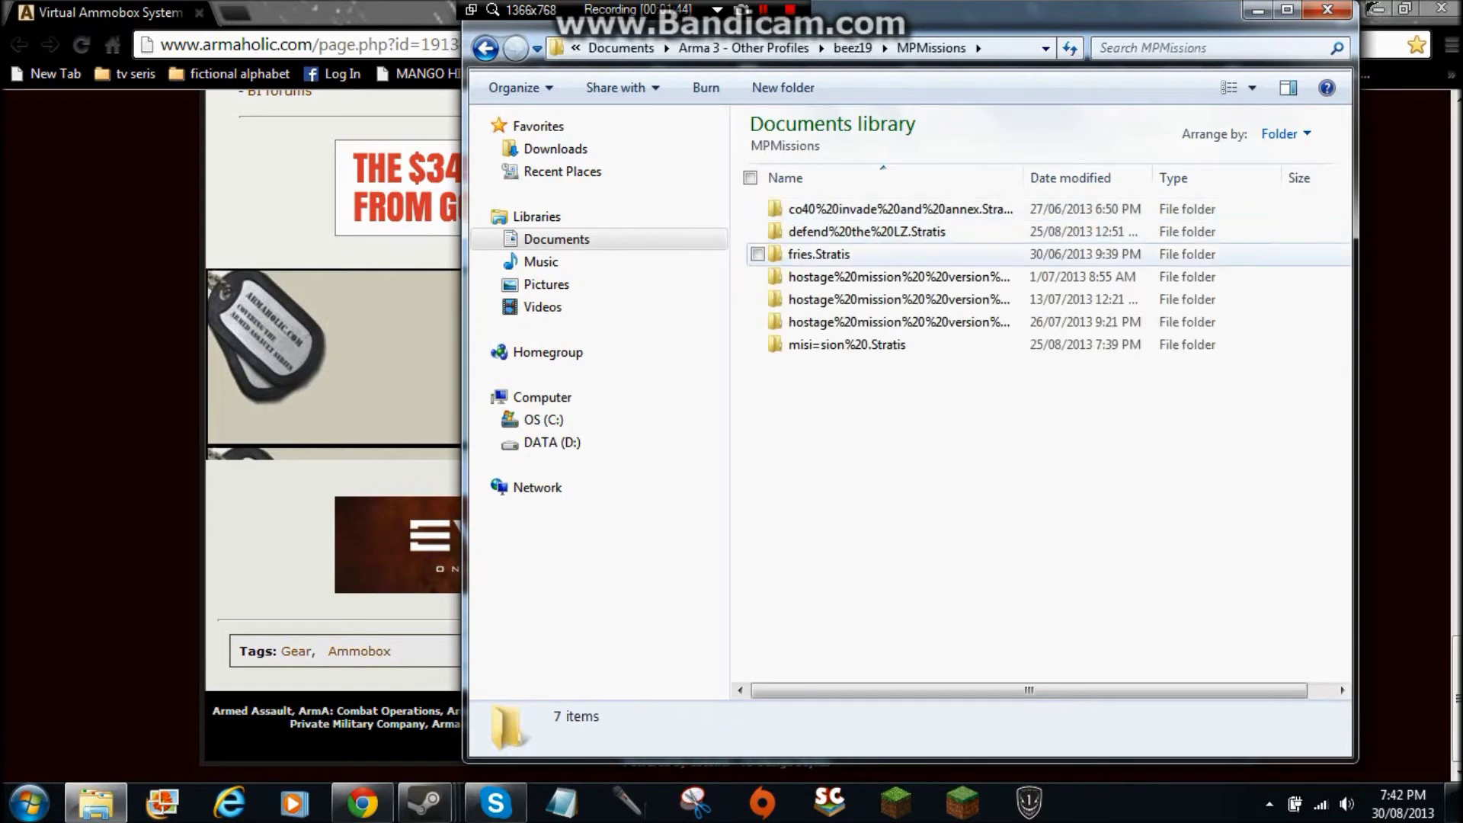
double_click(838, 299)
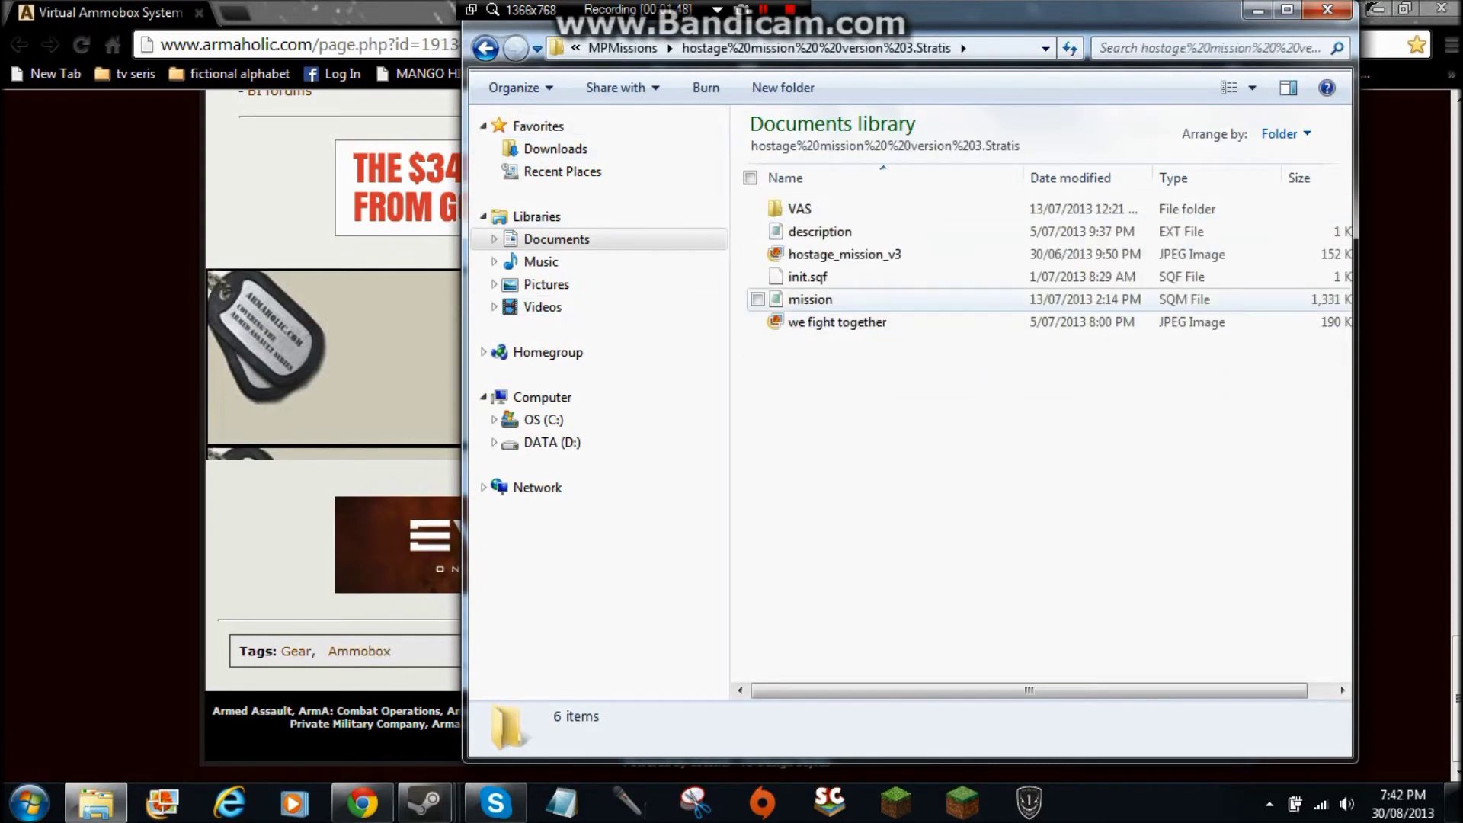
click(800, 209)
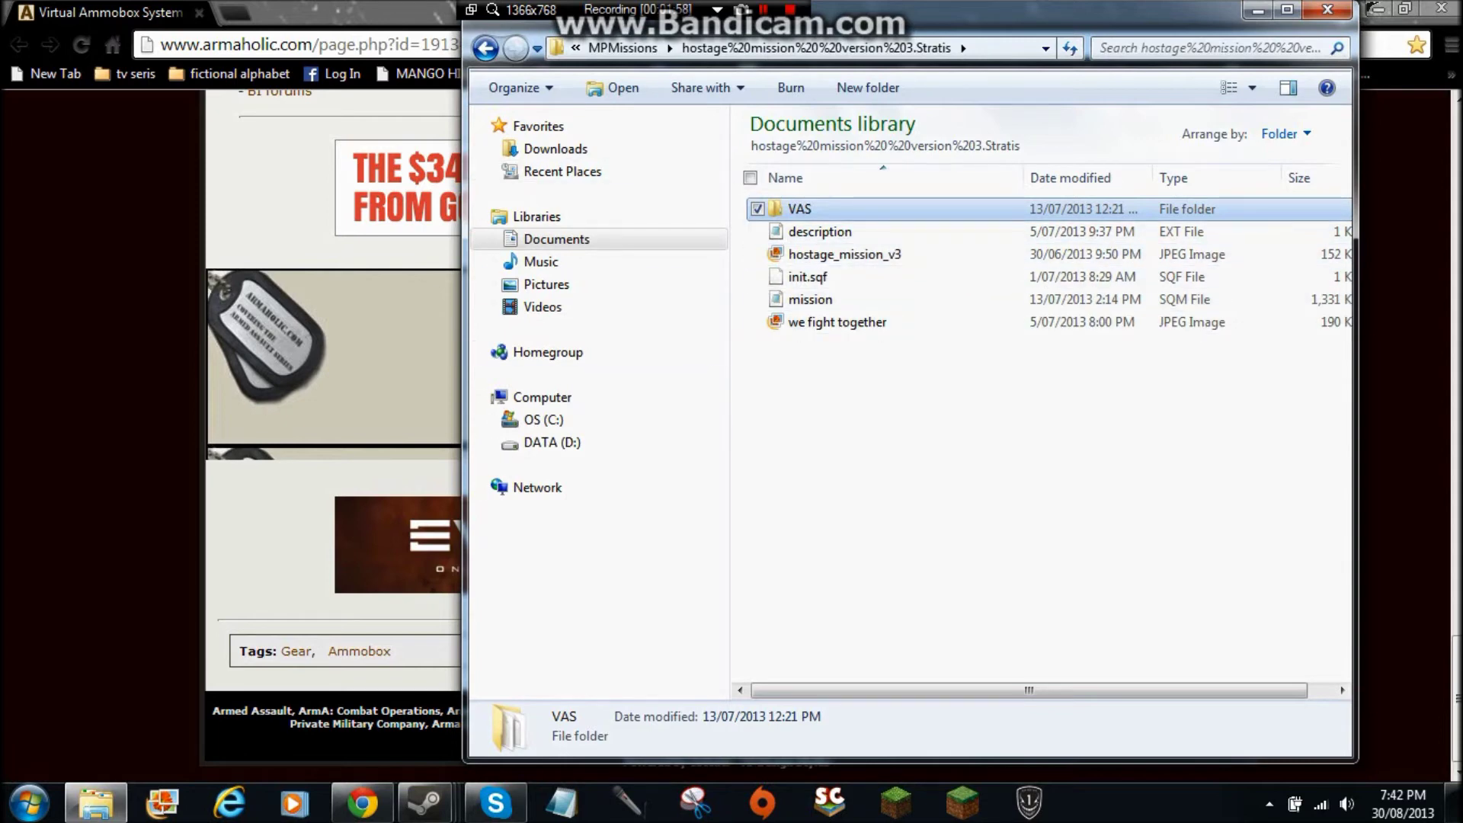
mouse_move(425, 802)
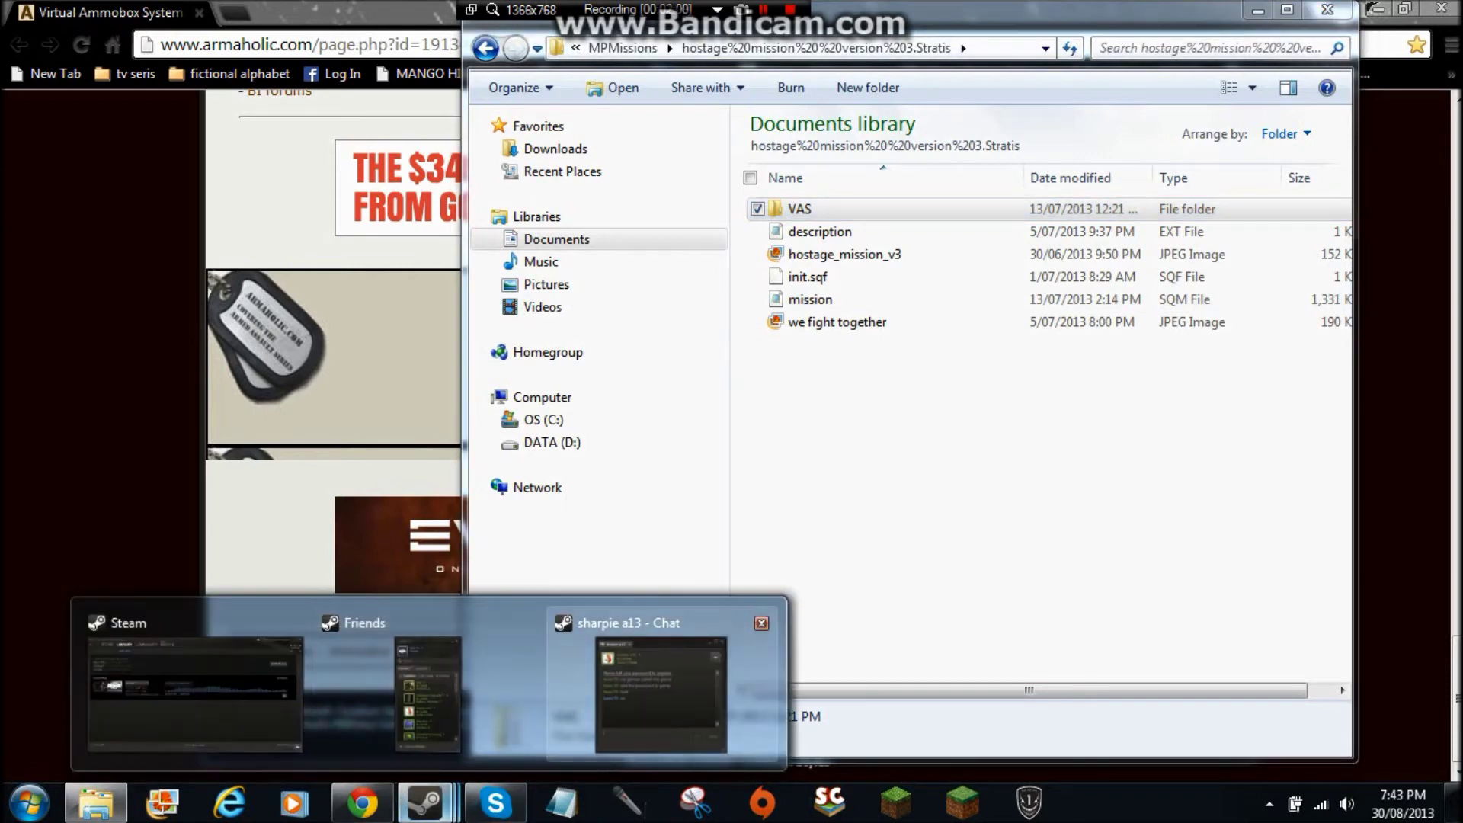
click(195, 693)
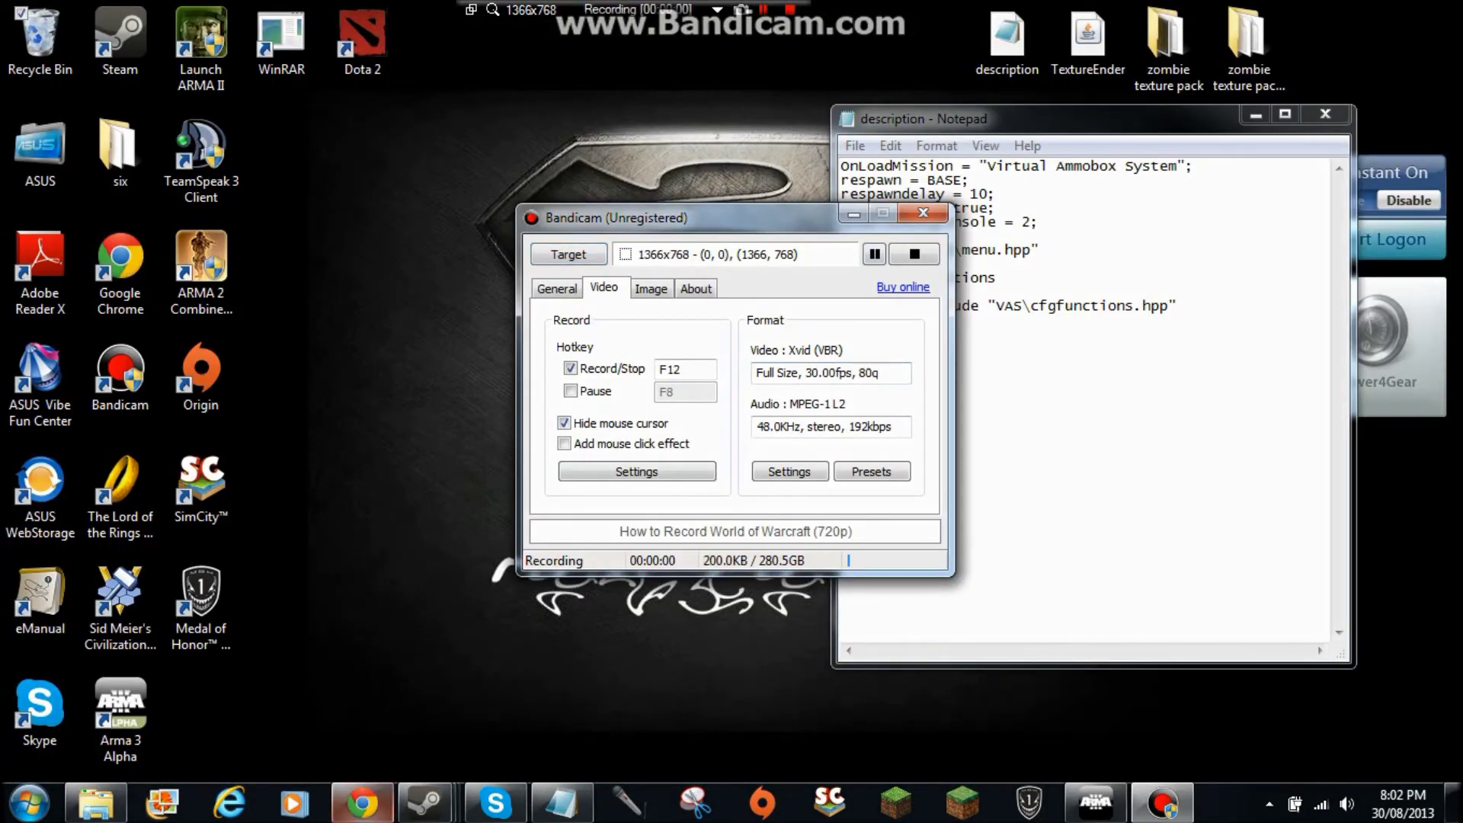
Switch to the VAS page in Chrome and select the addAction code line for the ammo box initialization field under Usage
click(363, 803)
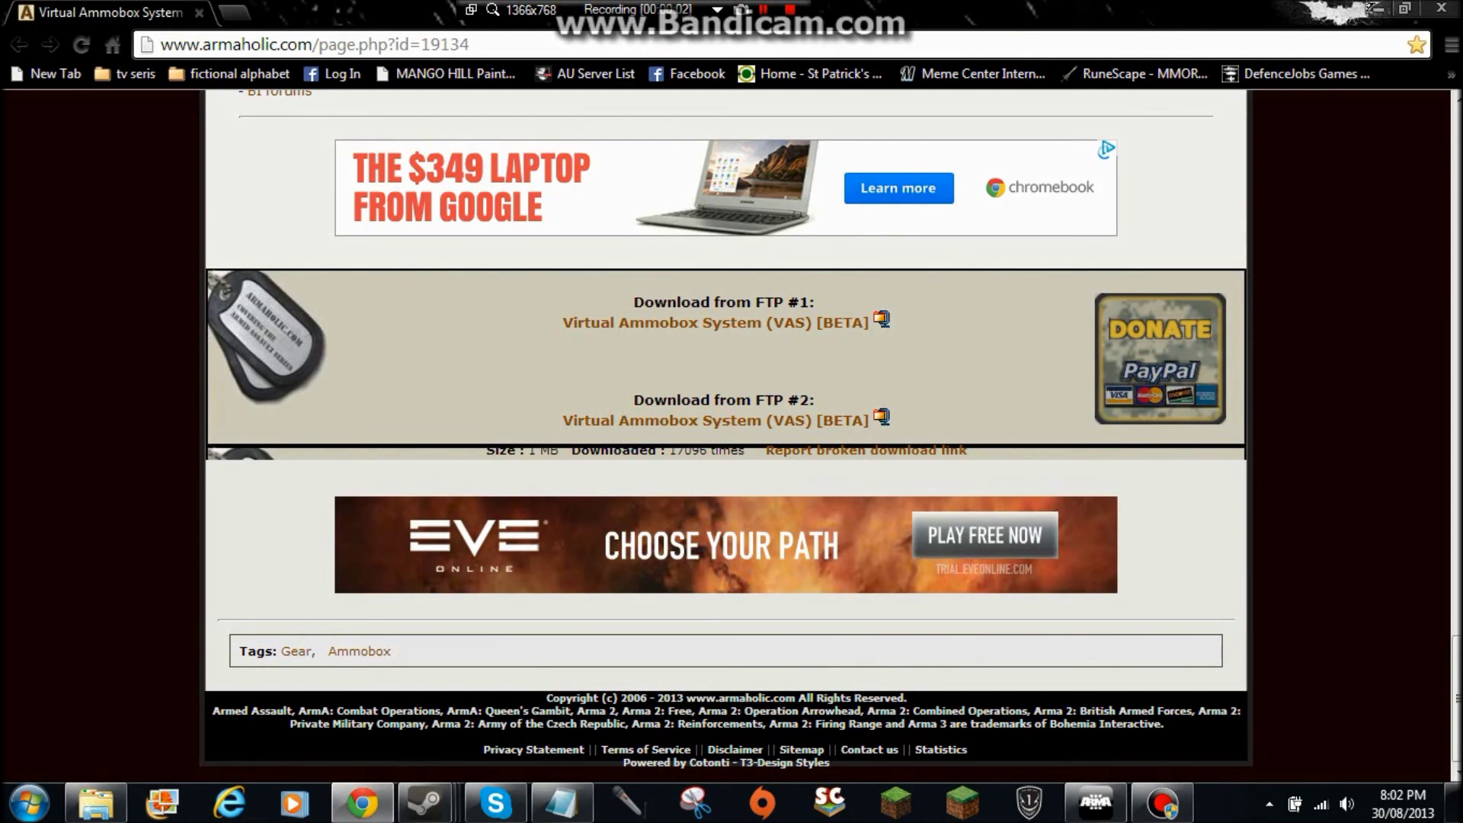
scroll(725, 434, up, 15)
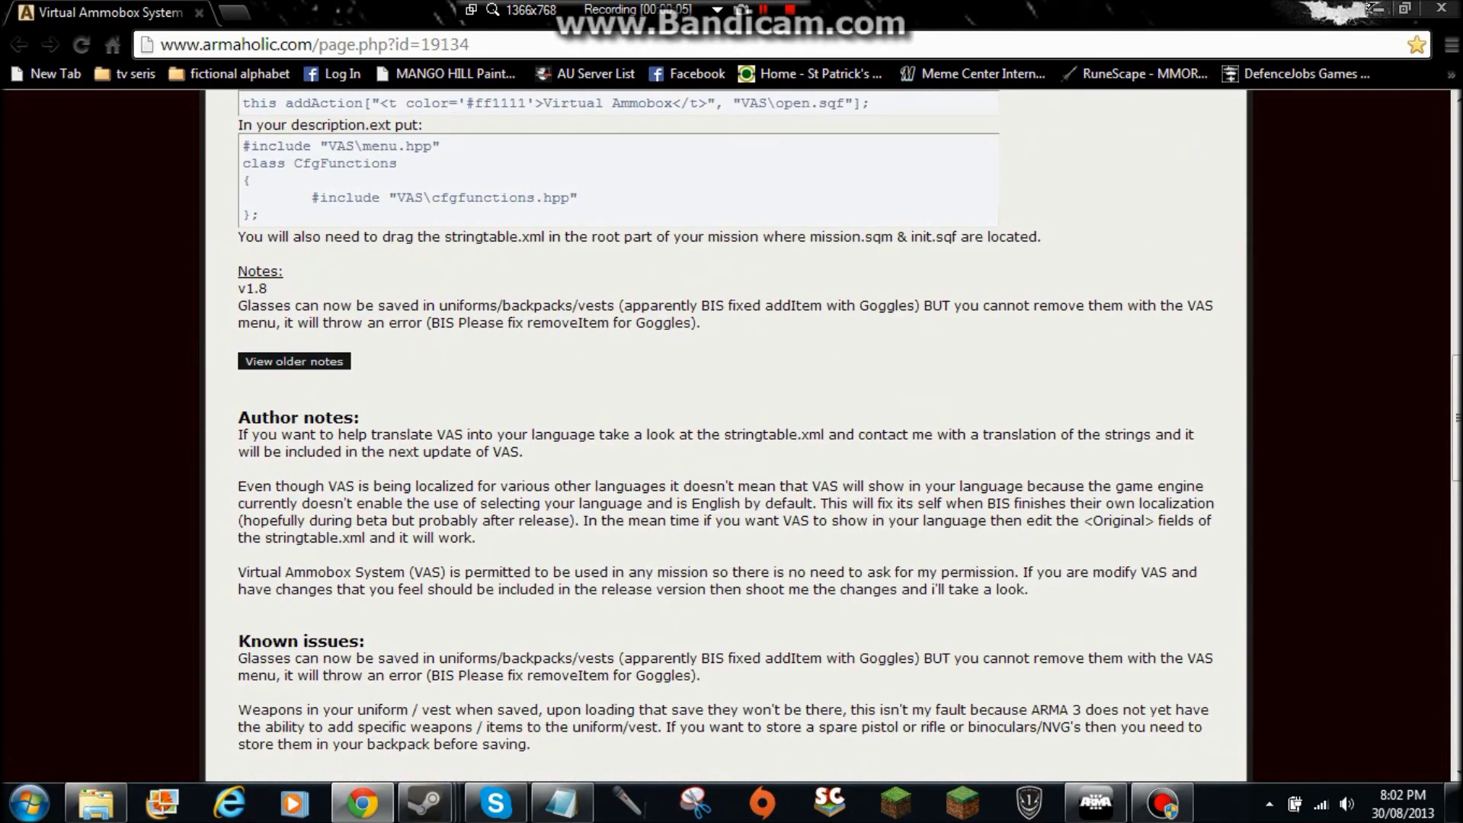
scroll(726, 434, up, 3)
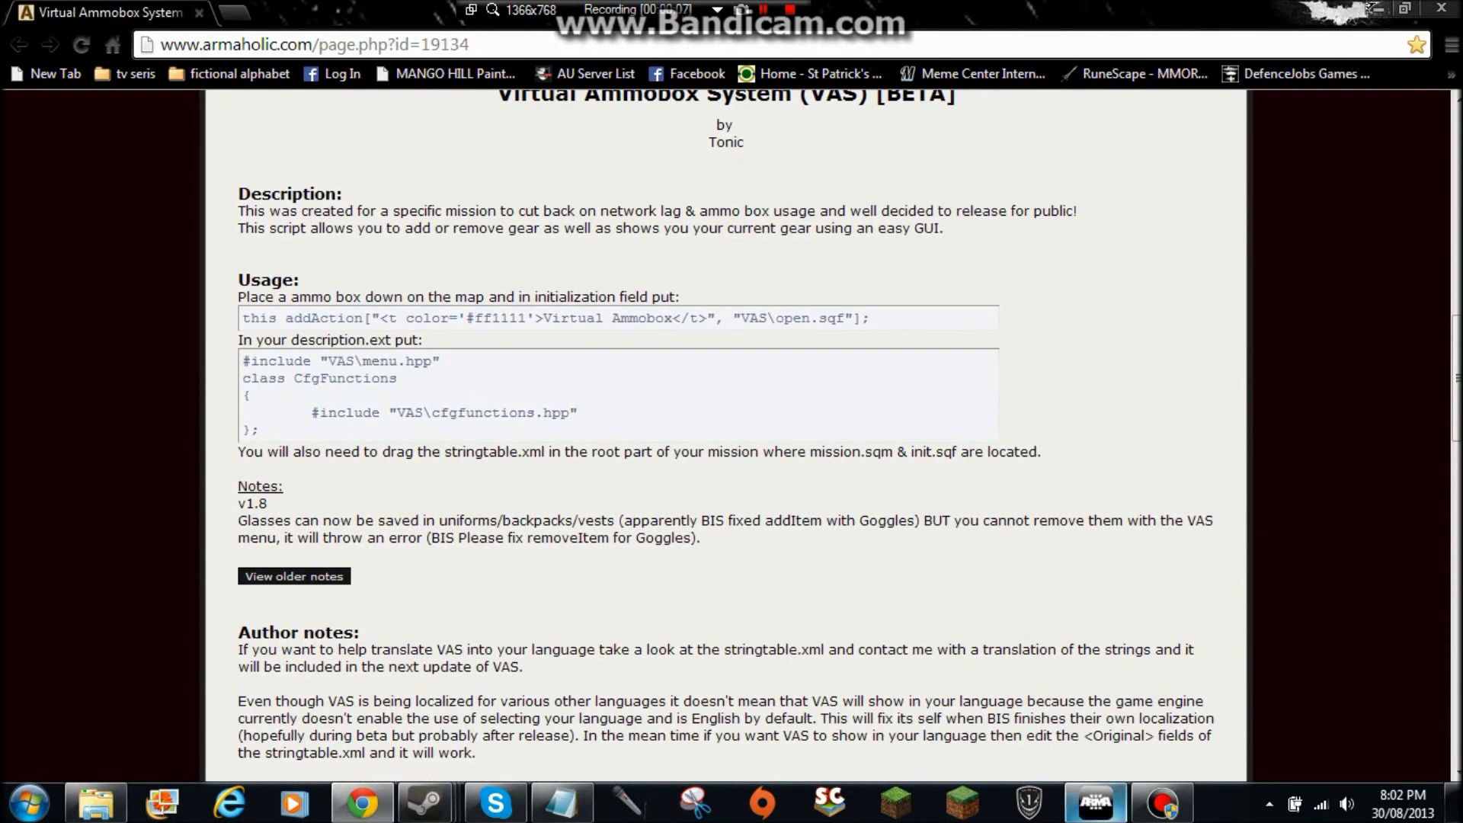
drag(242, 318, 869, 318)
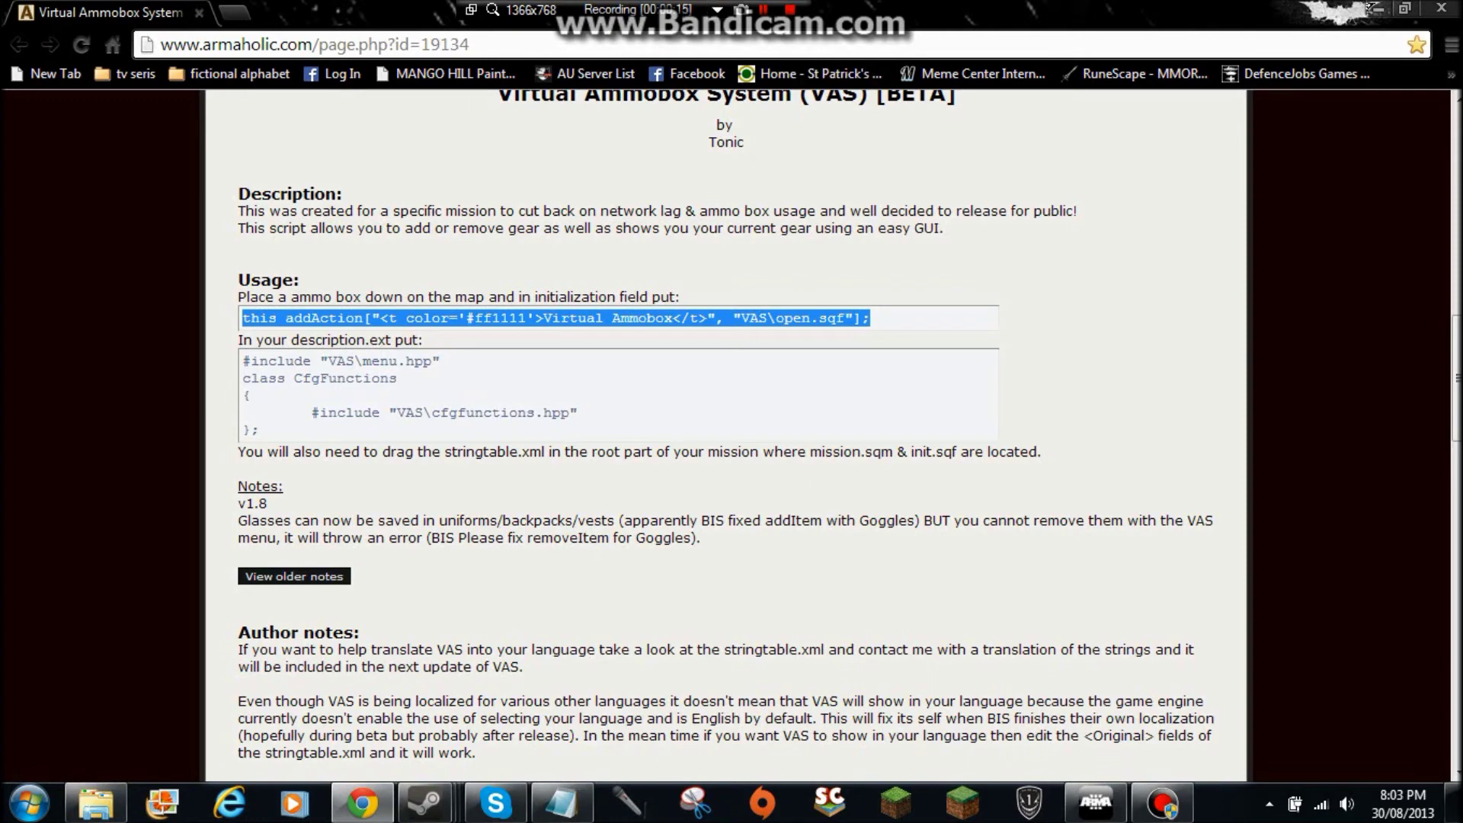
click(1162, 803)
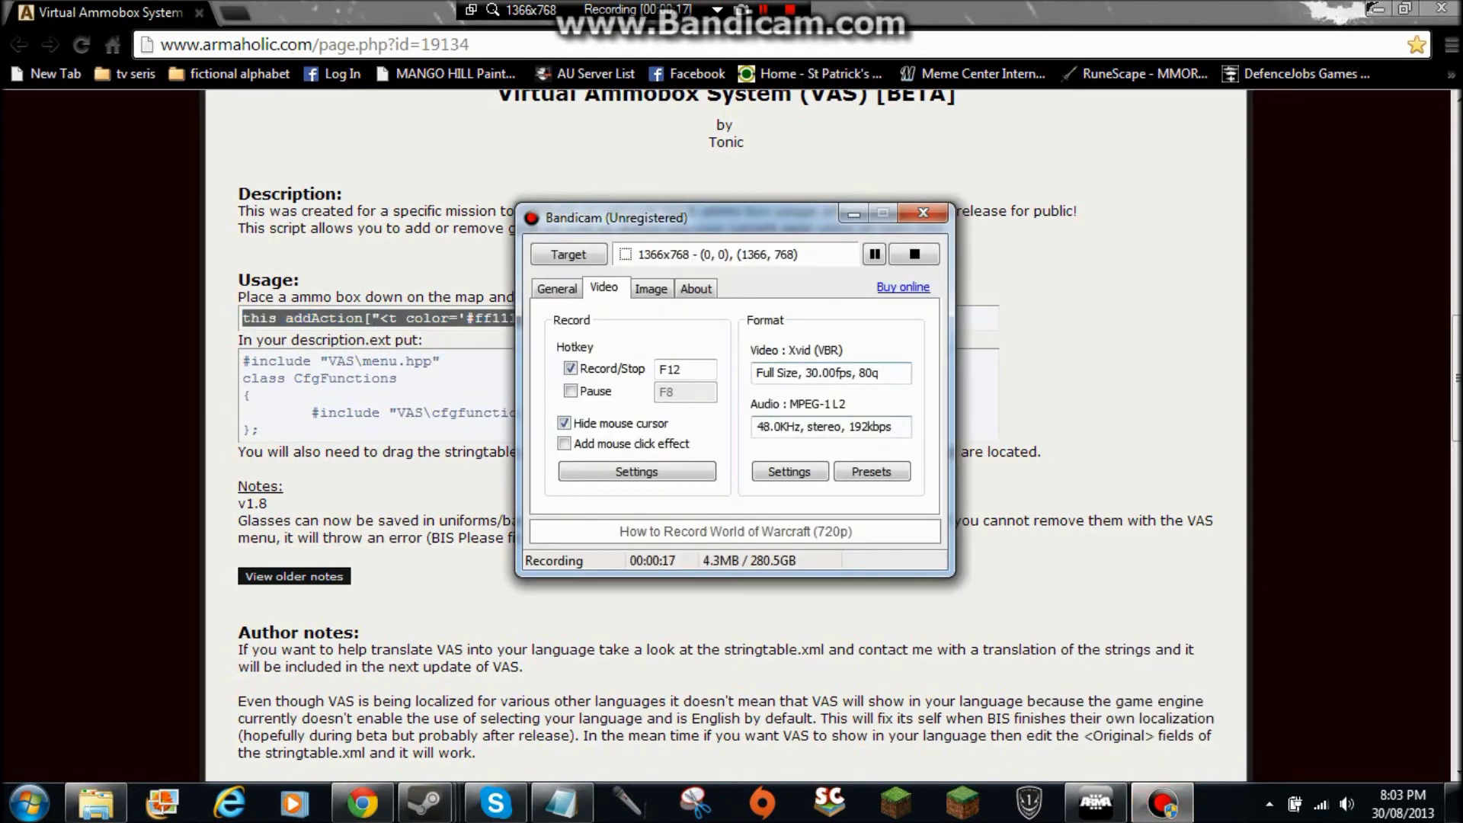
click(569, 254)
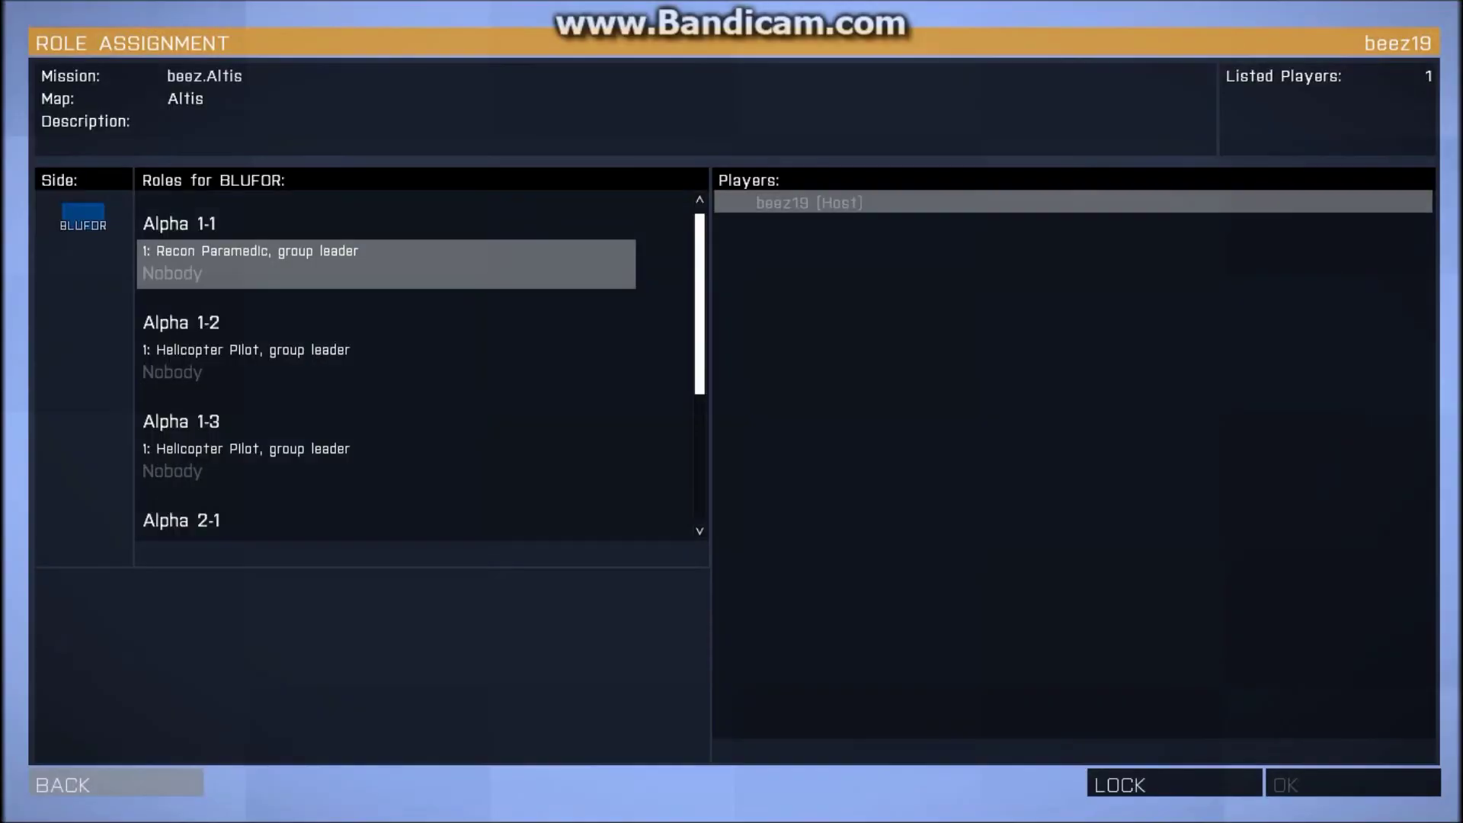
Take the Alpha 1-1 Recon Paramedic group leader role in the Arma 3 Altis mission and start the mission
click(248, 263)
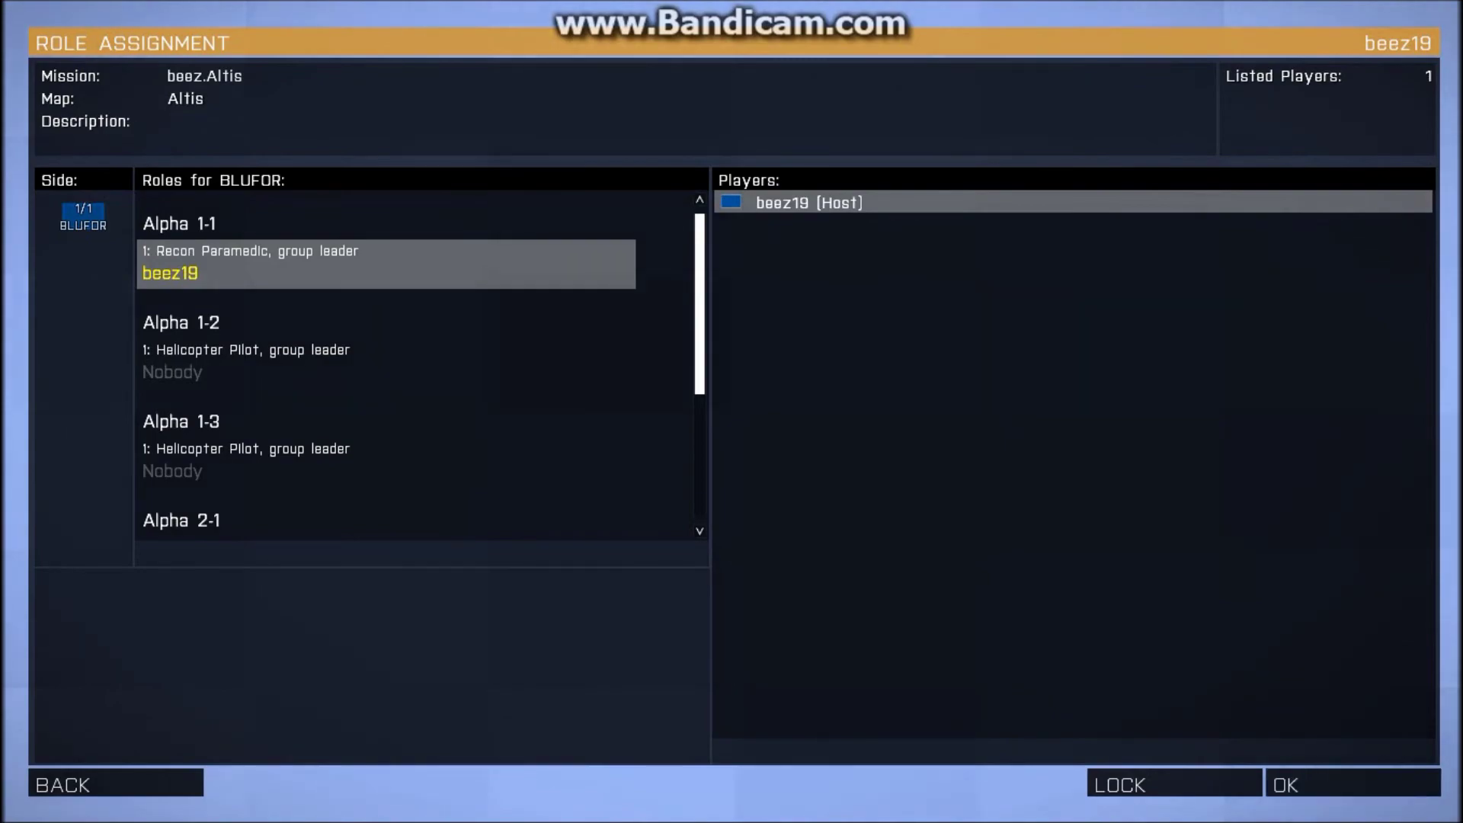
click(1352, 783)
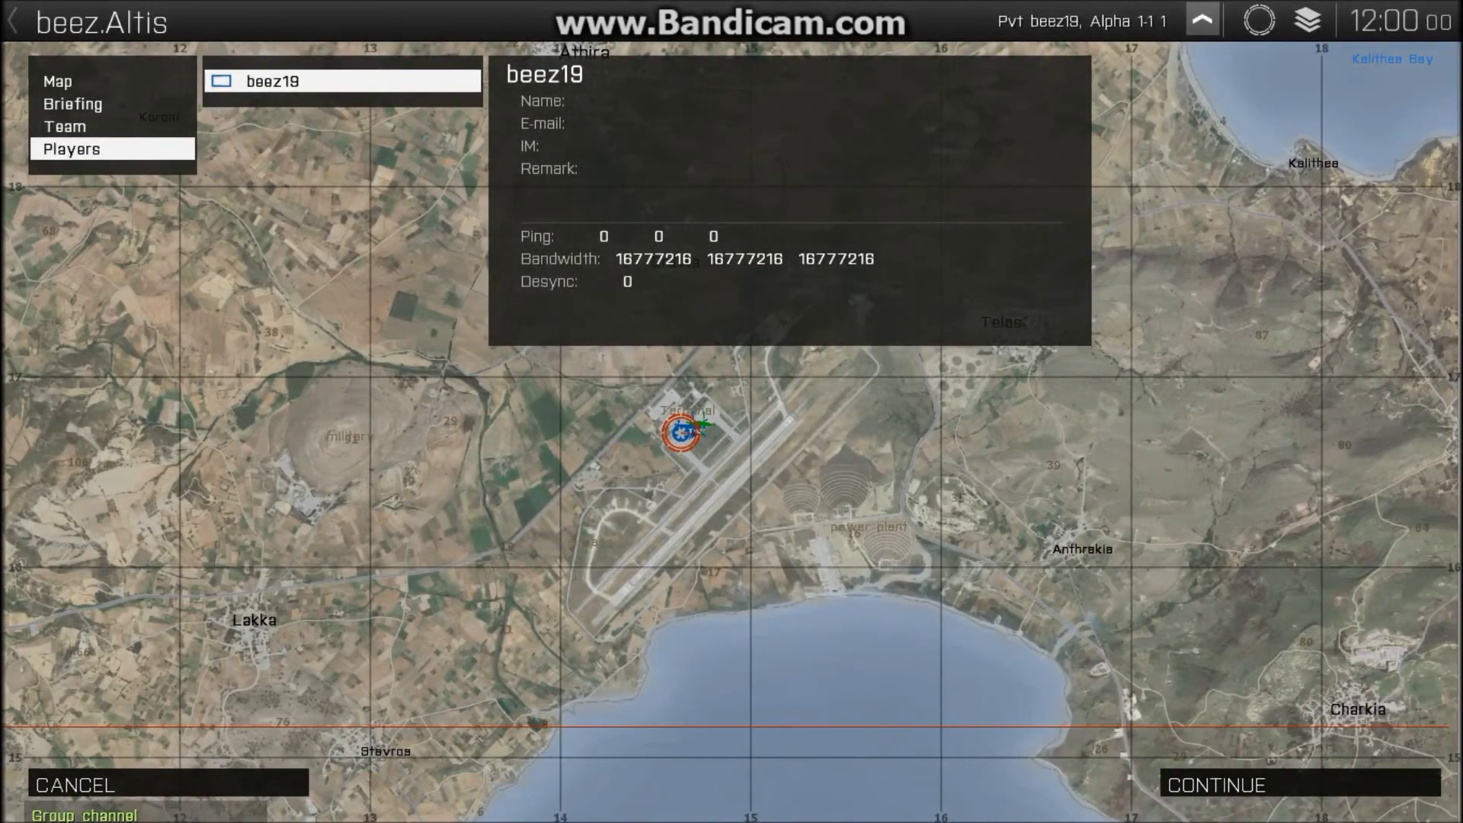
scroll(1015, 683, up, 2)
key(Return)
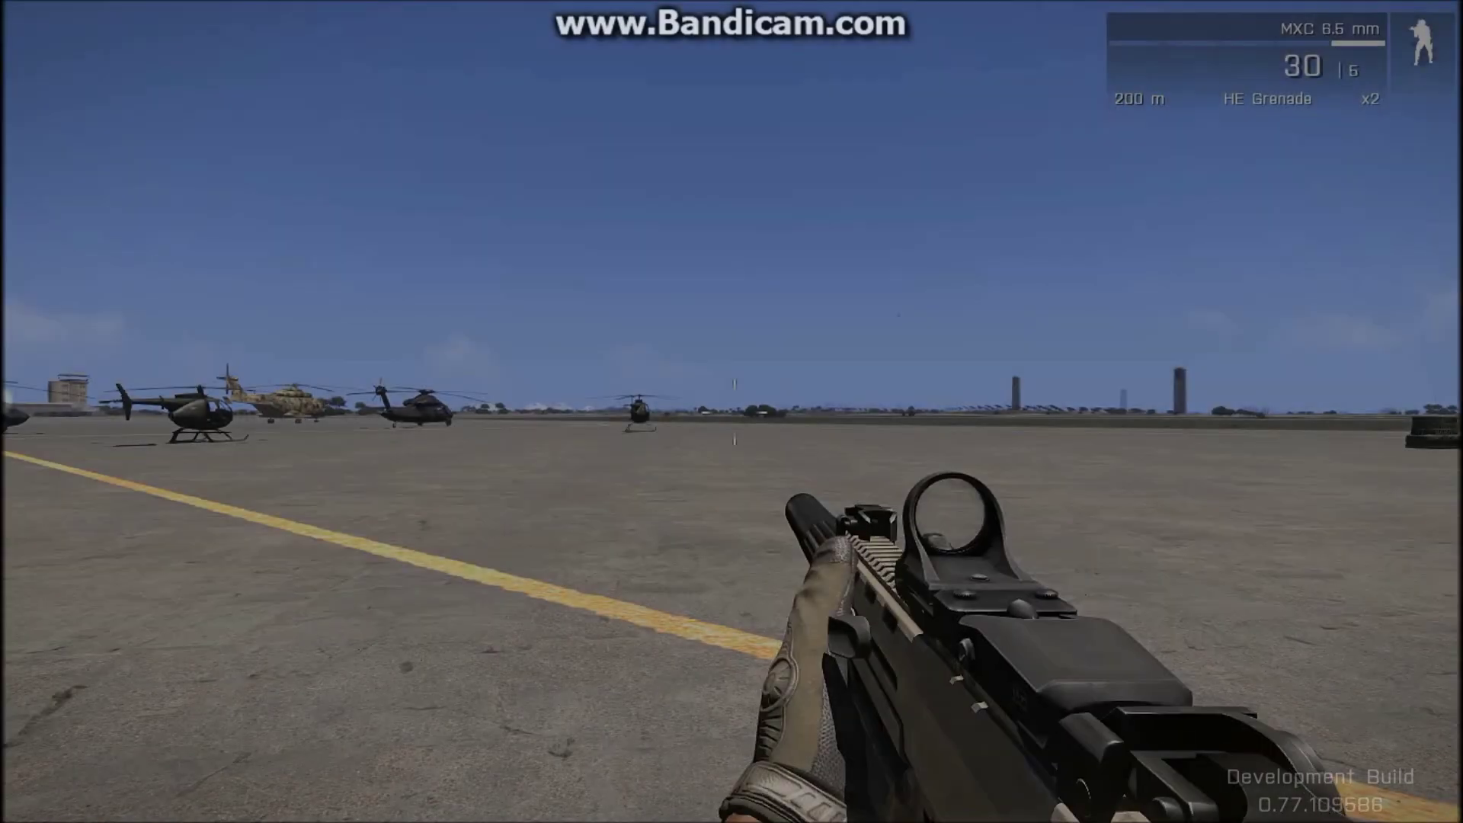
Walk to the NATO supply box in third-person view and open its Virtual Ammobox action
key(ctrl)
key(ctrl)
key(w)
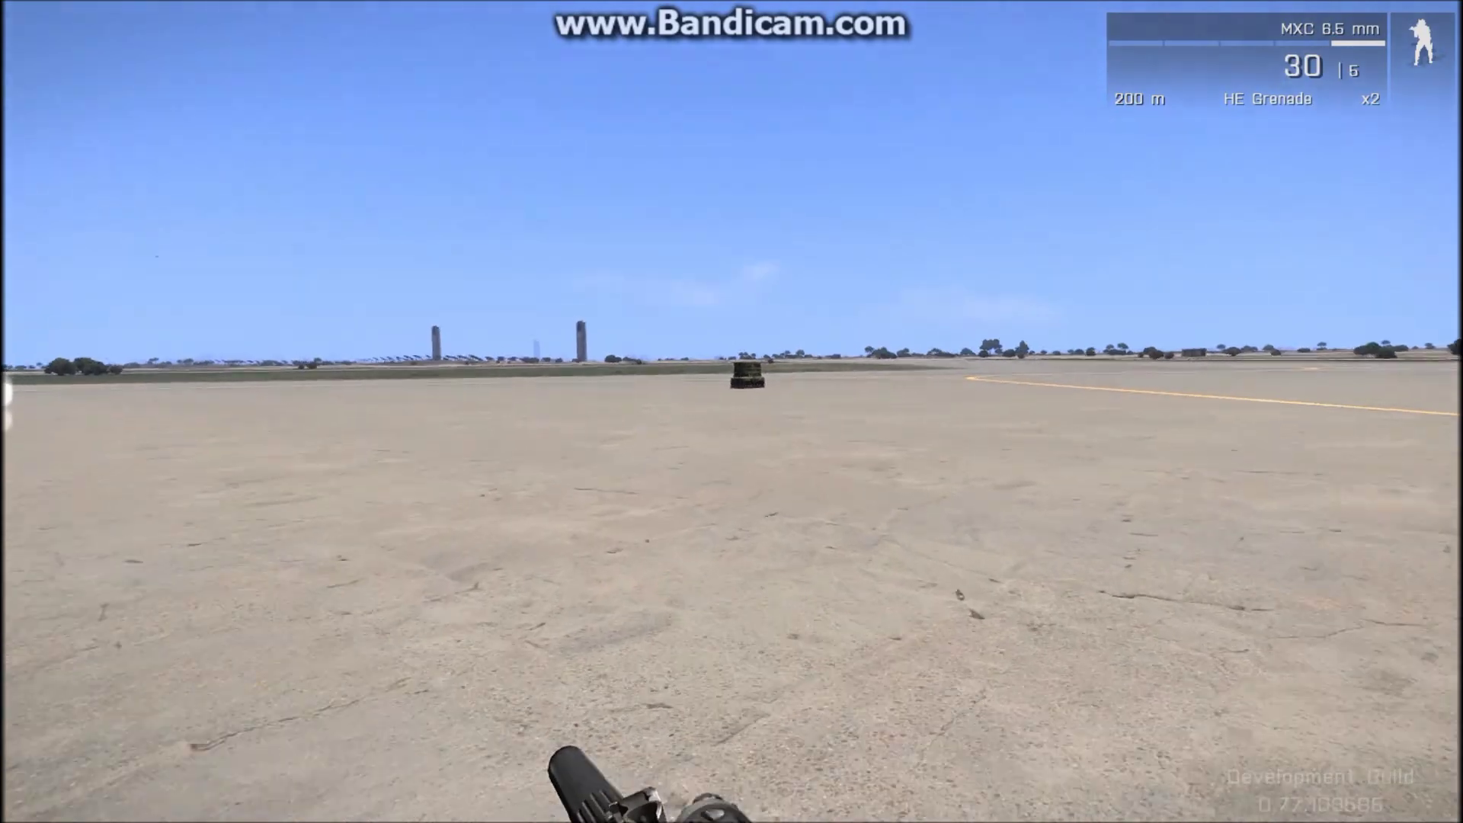
key(KP_Enter)
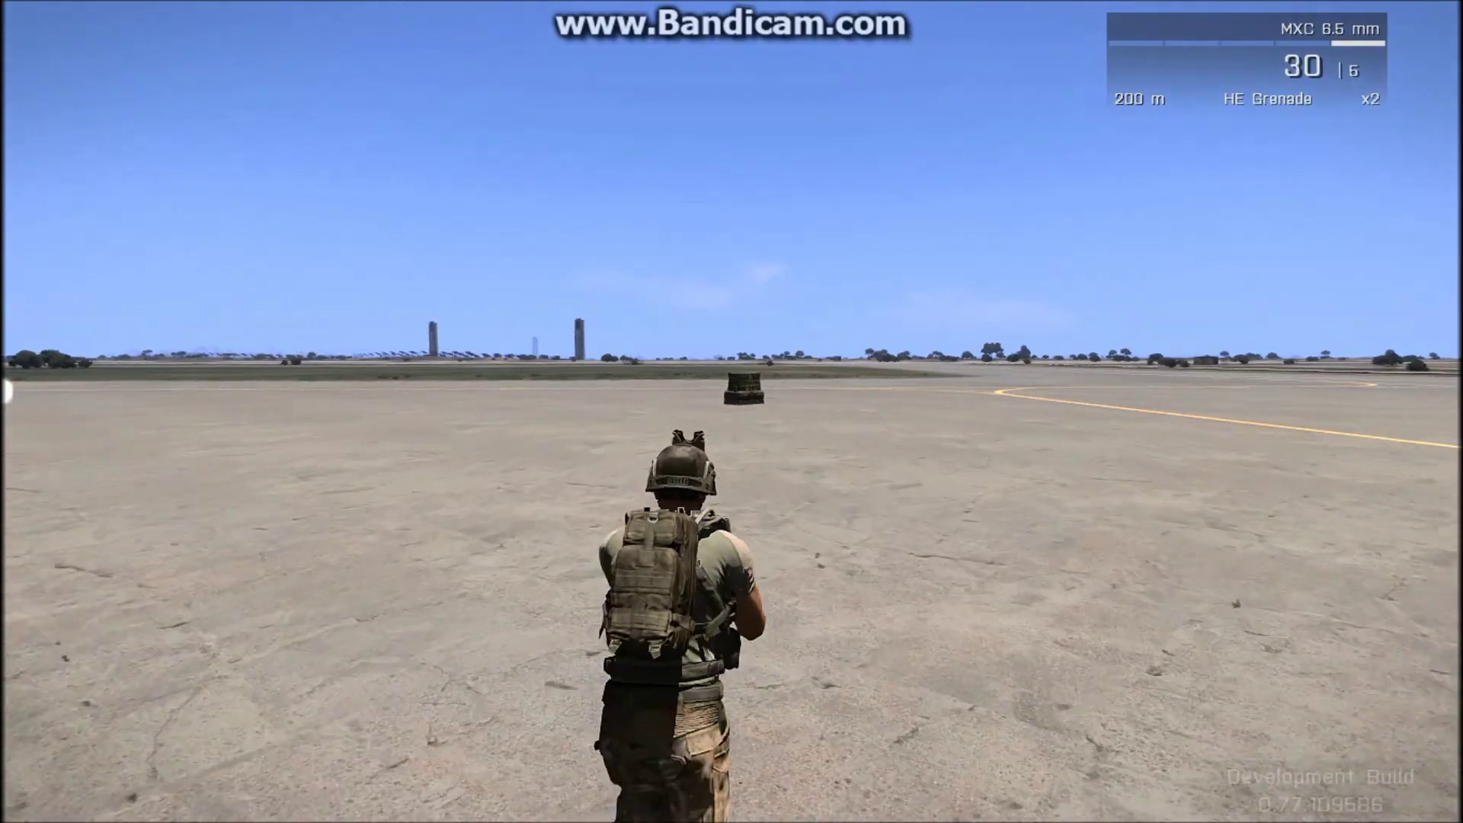
key(w)
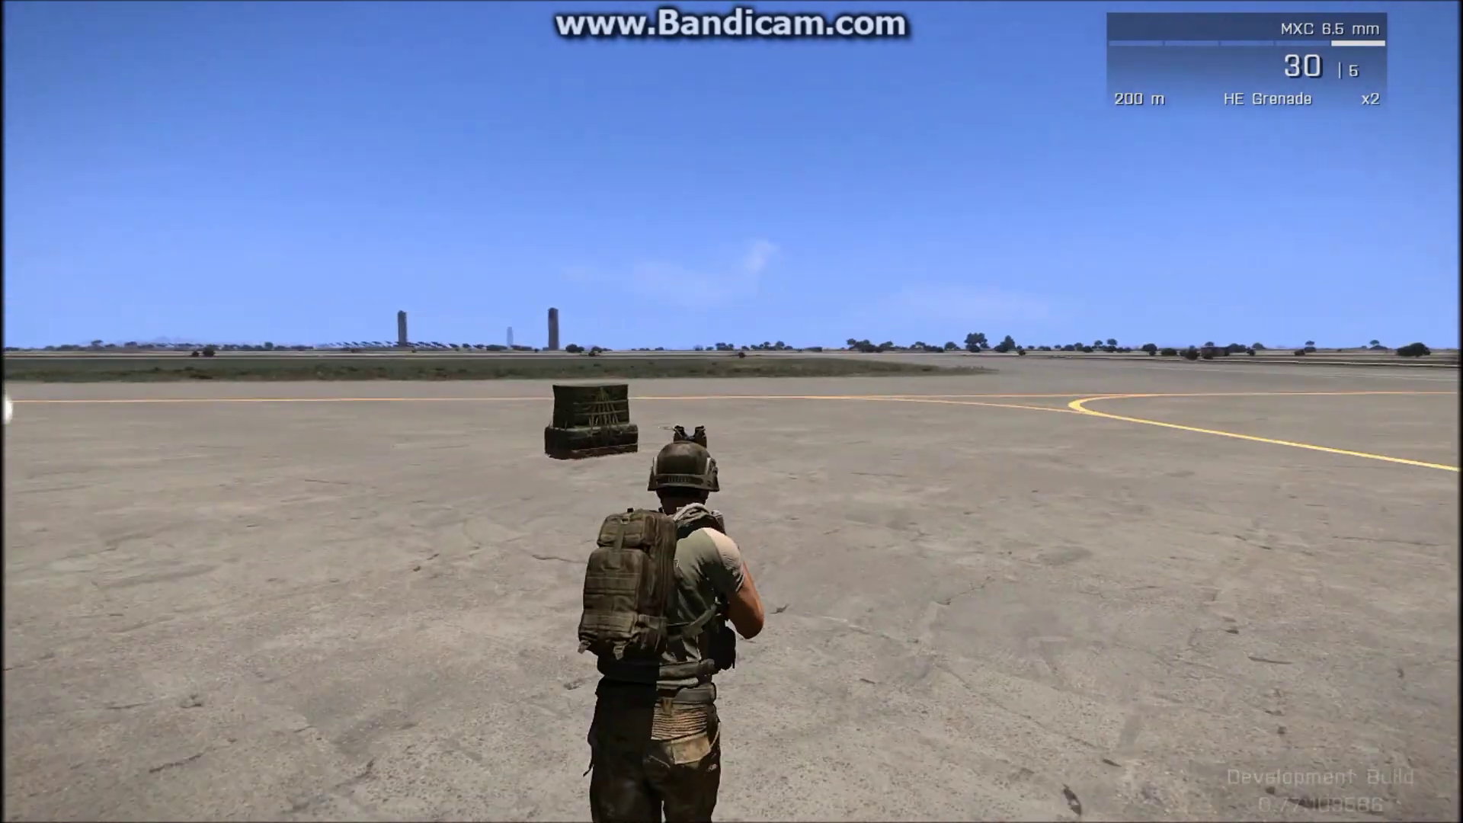
key(w)
scroll(731, 411, down, 1)
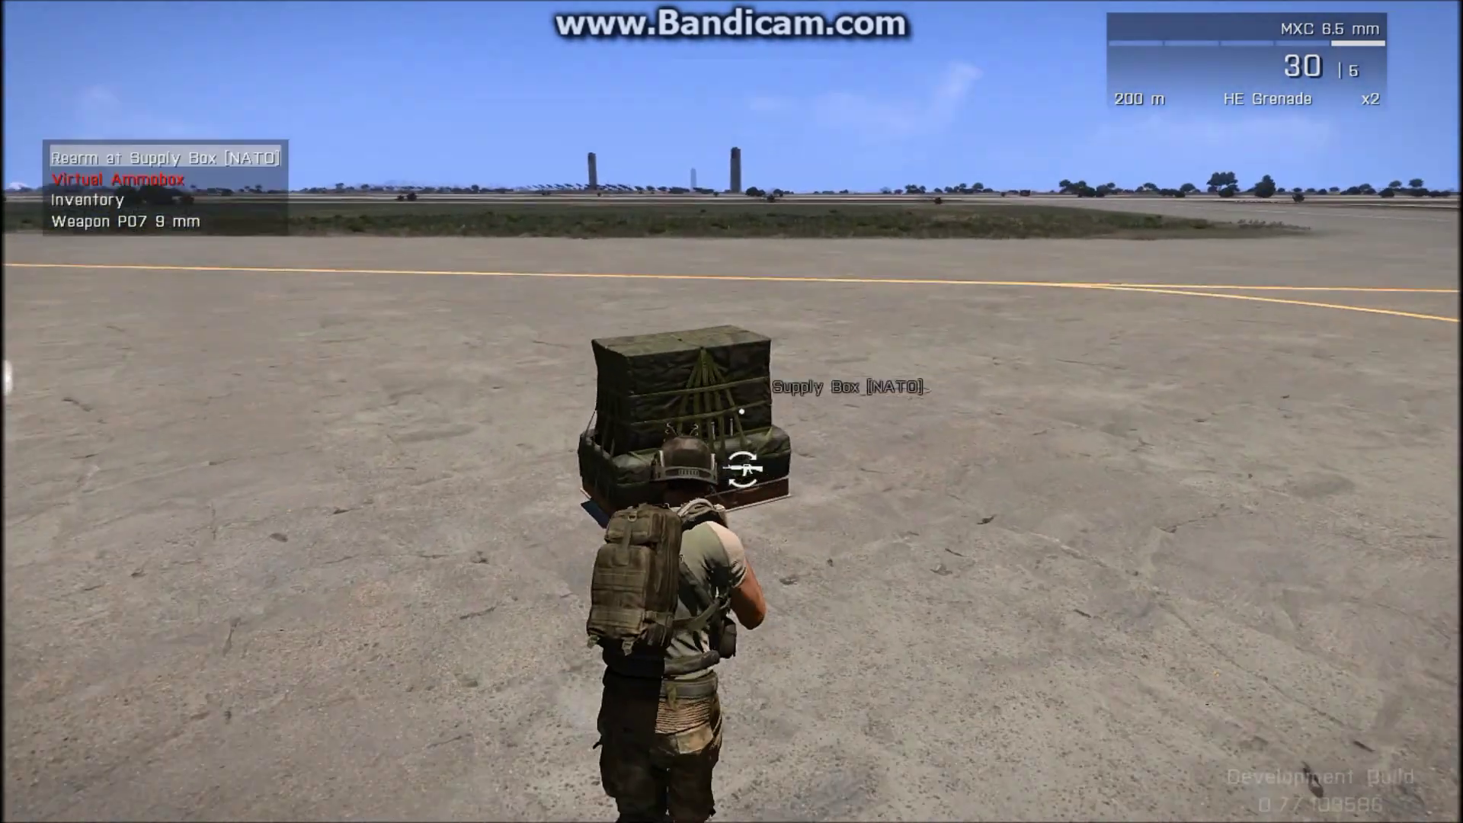
scroll(731, 412, down, 1)
key(space)
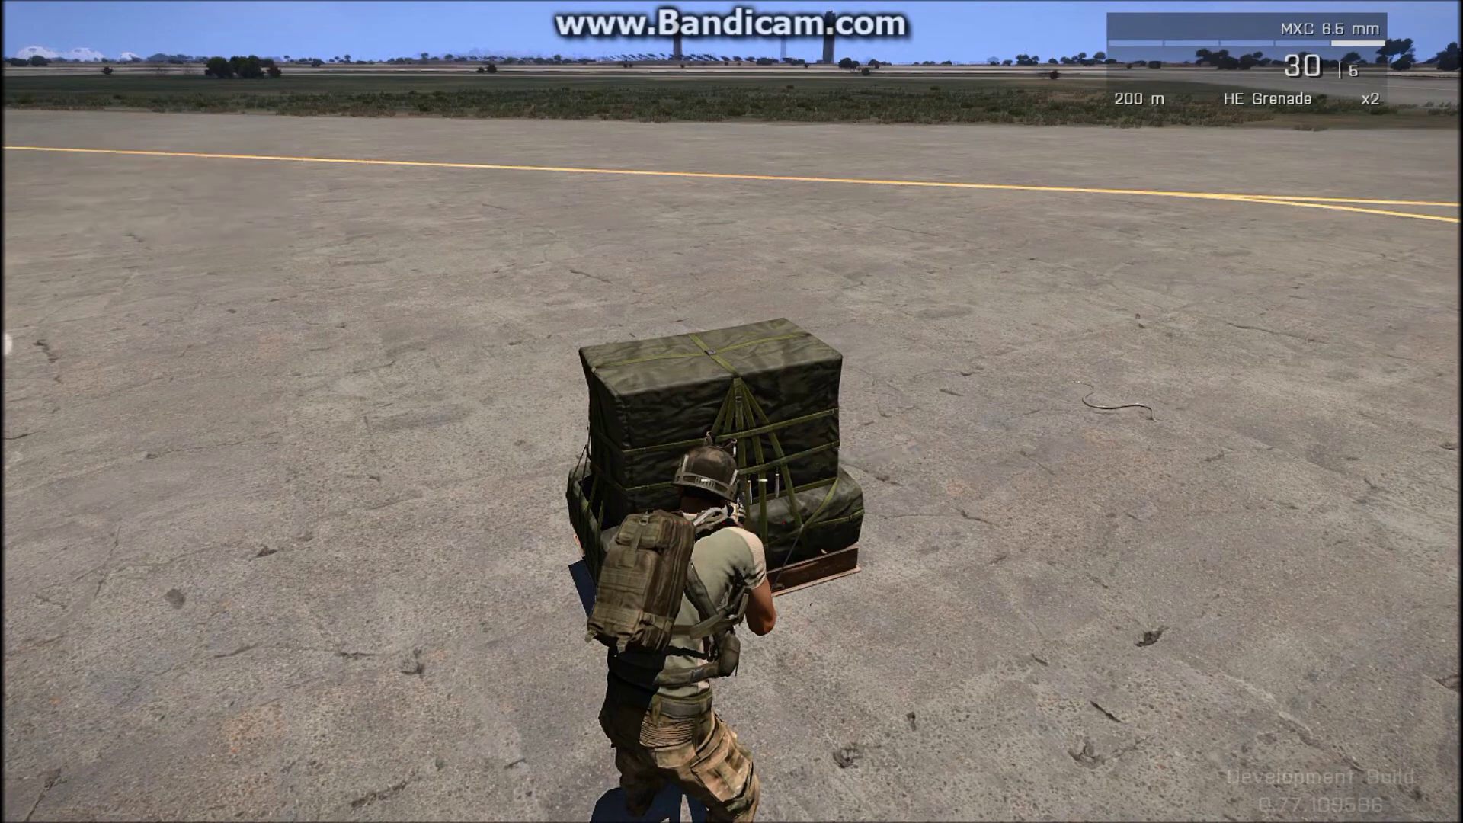
Add the Rook-40 9 mm pistol from the Virtual Ammobox weapons to the current gear
scroll(506, 398, down, 6)
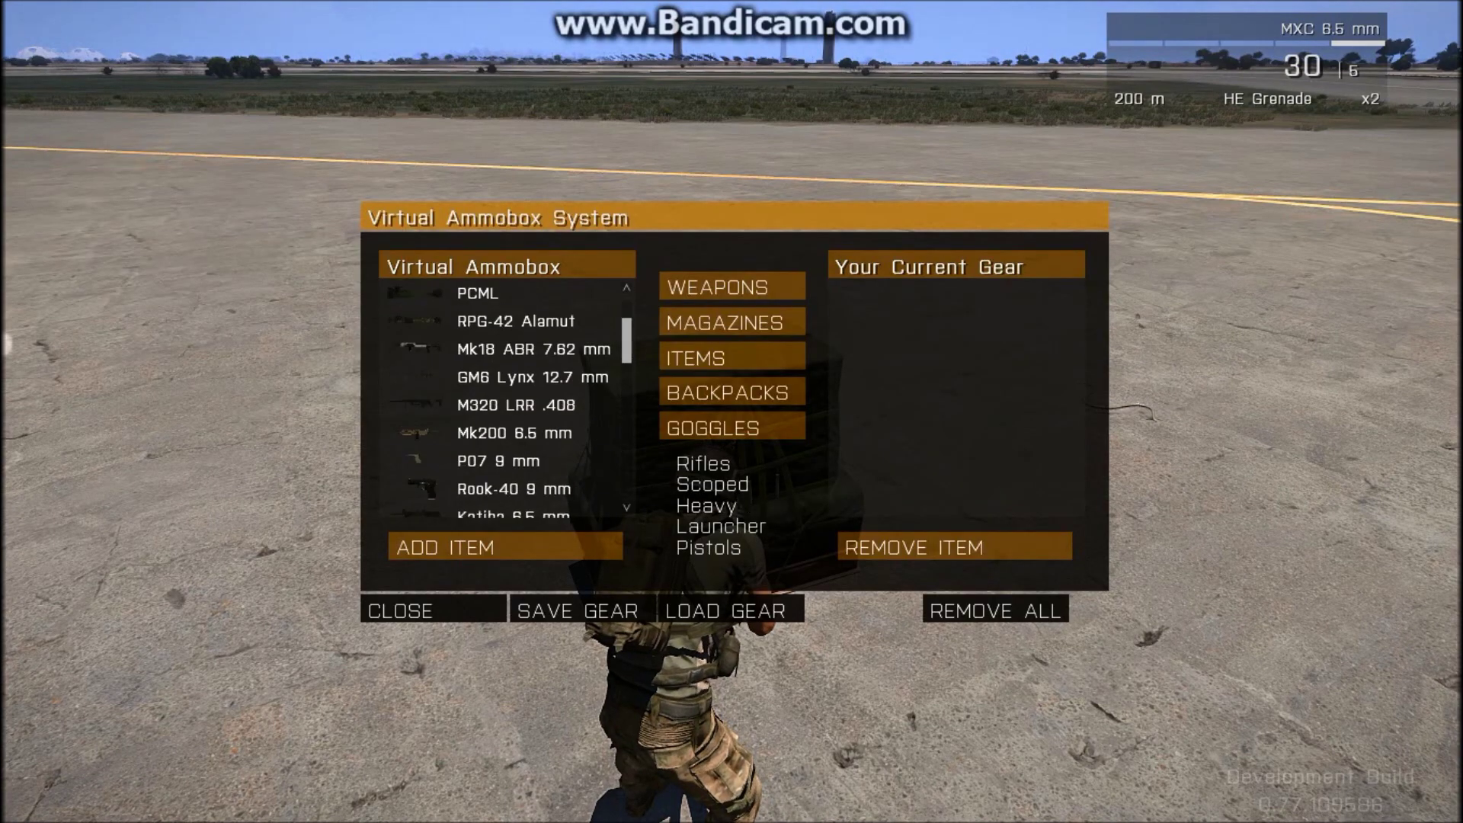
click(498, 404)
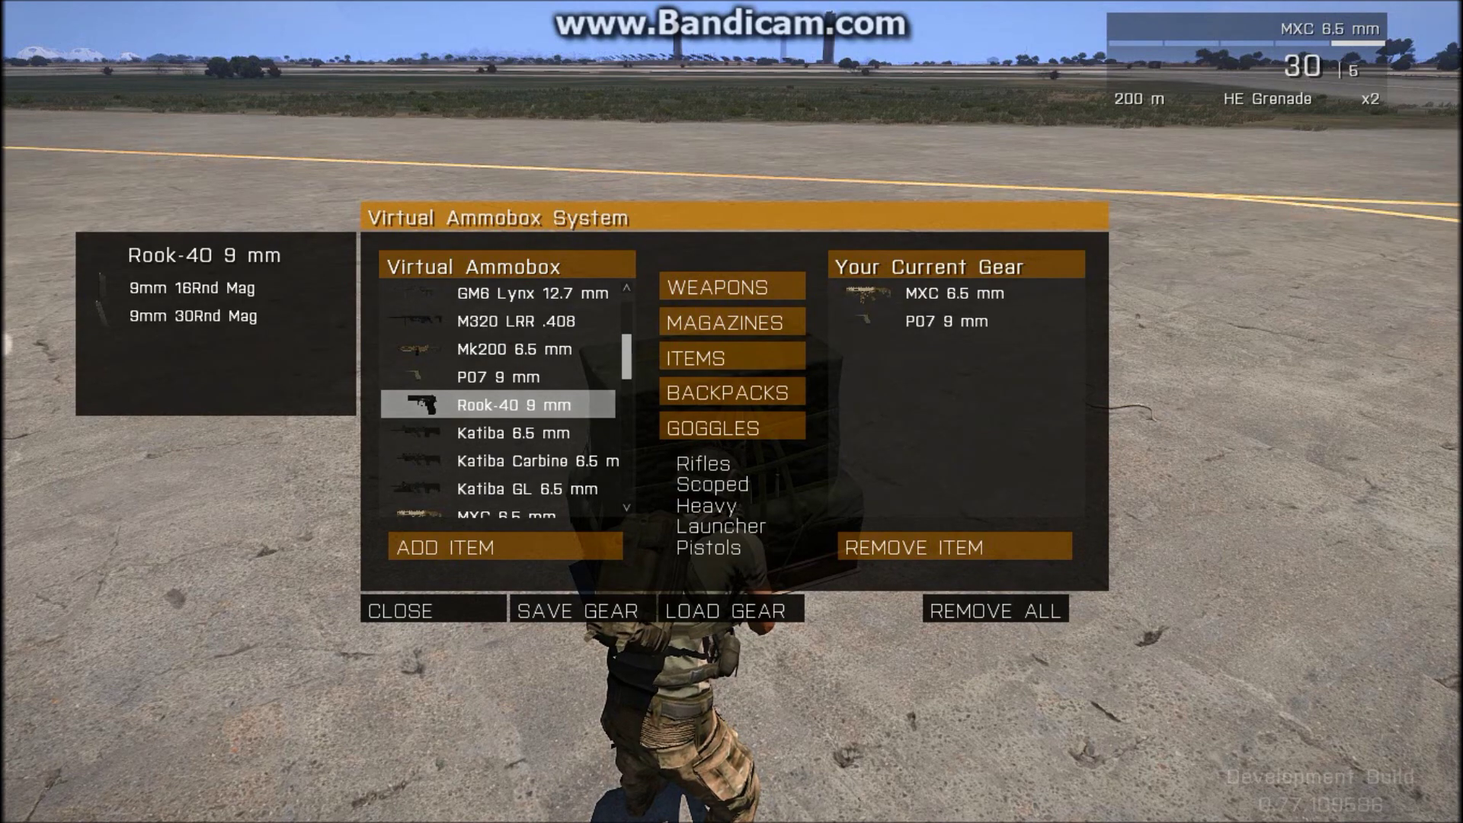
click(505, 546)
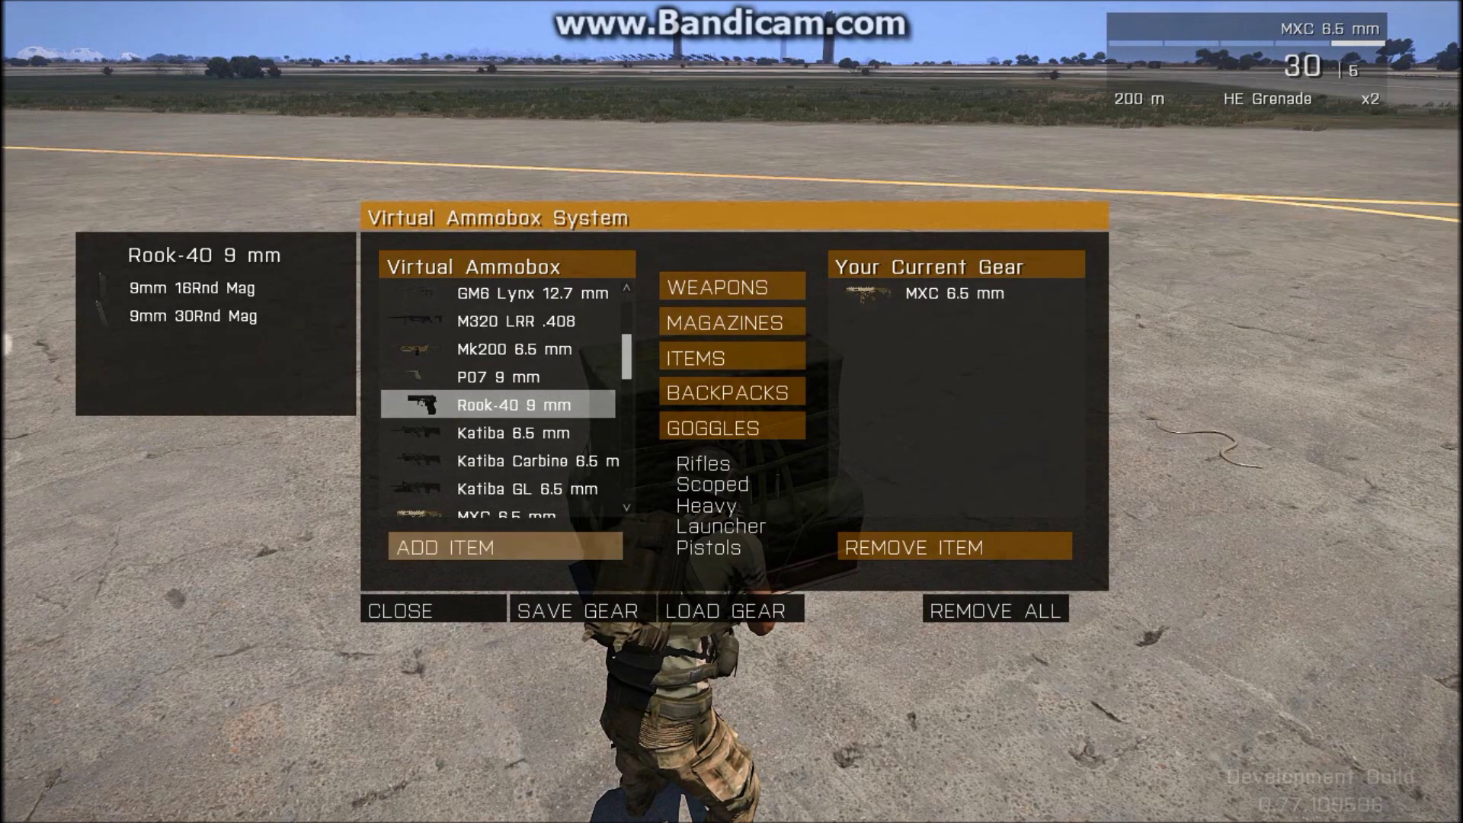